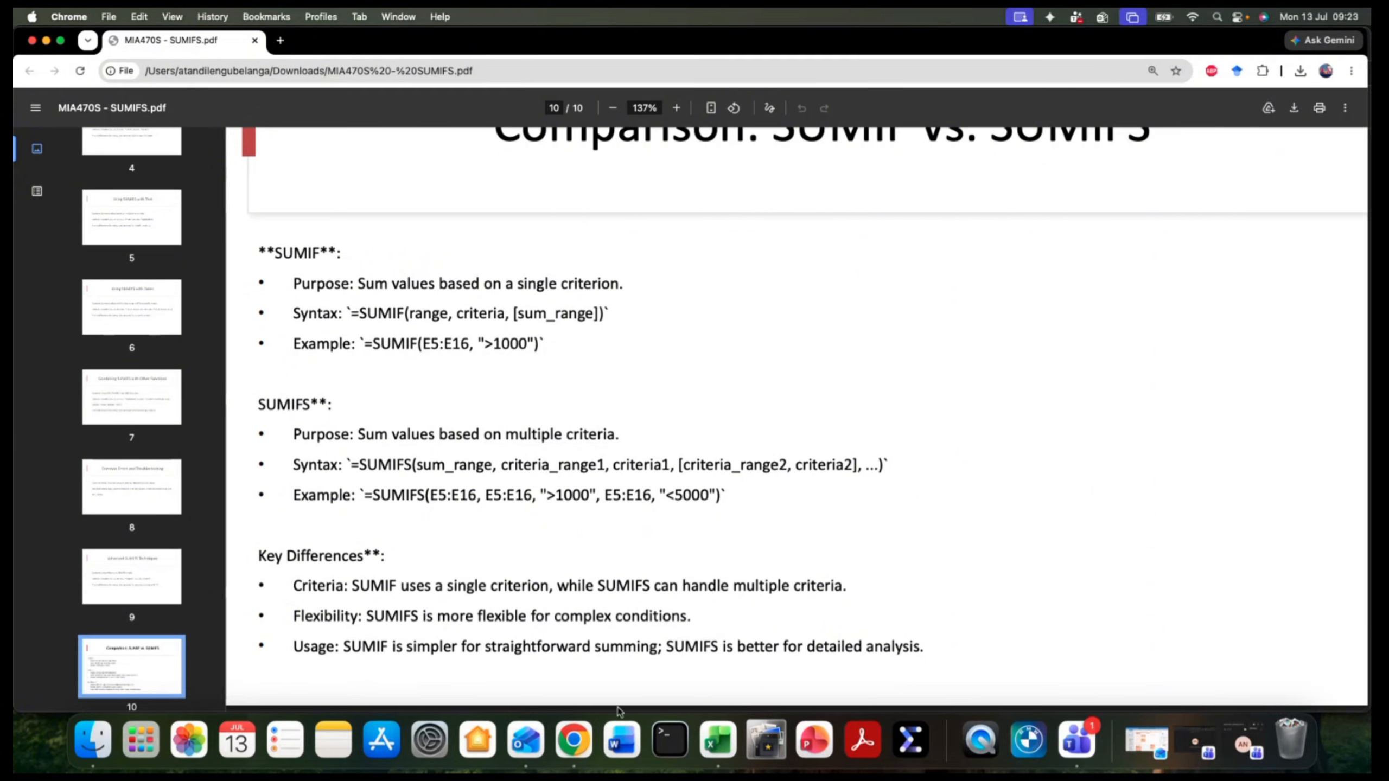
- Switch to the 05_SUMIFS_Exercises workbook in Excel and review the two-criteria task on the Exercise 2 sheet
left_click(716, 761)
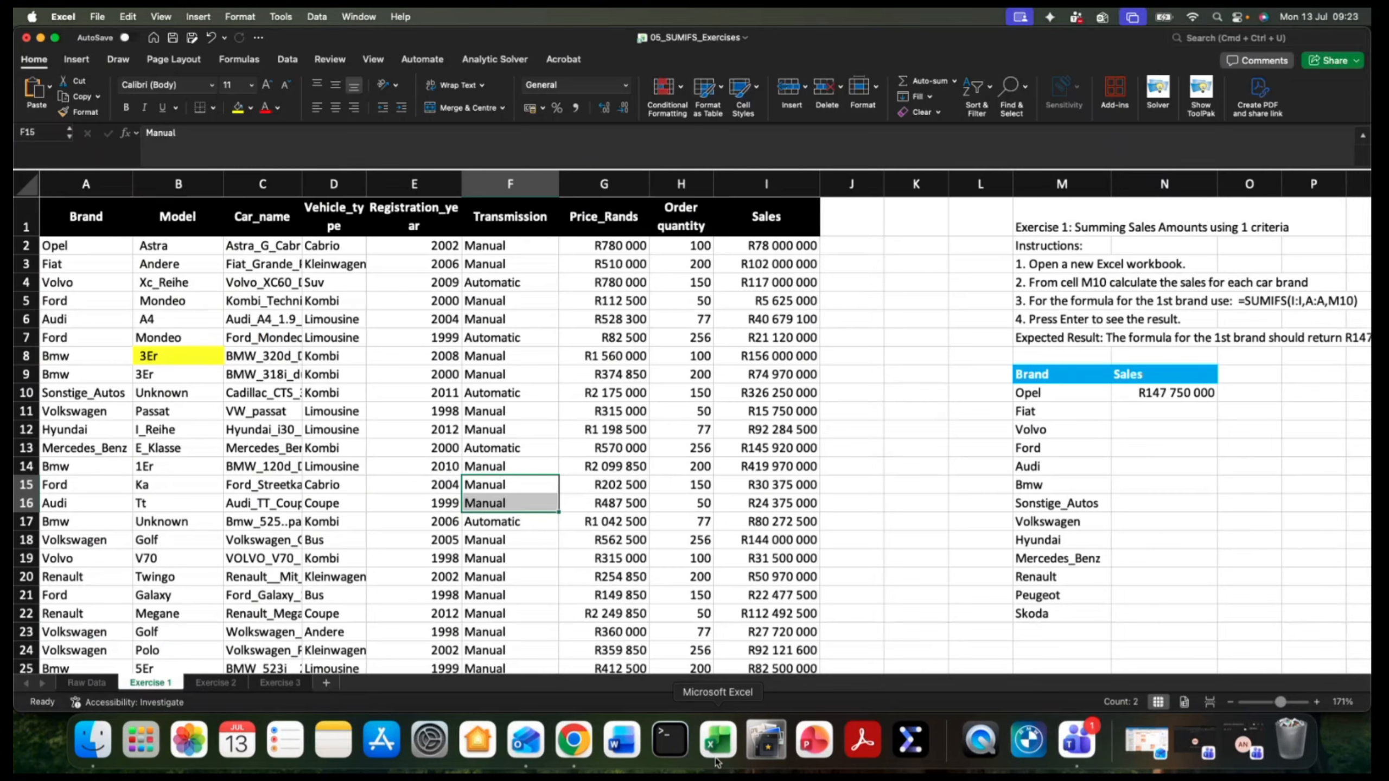
left_click(934, 507)
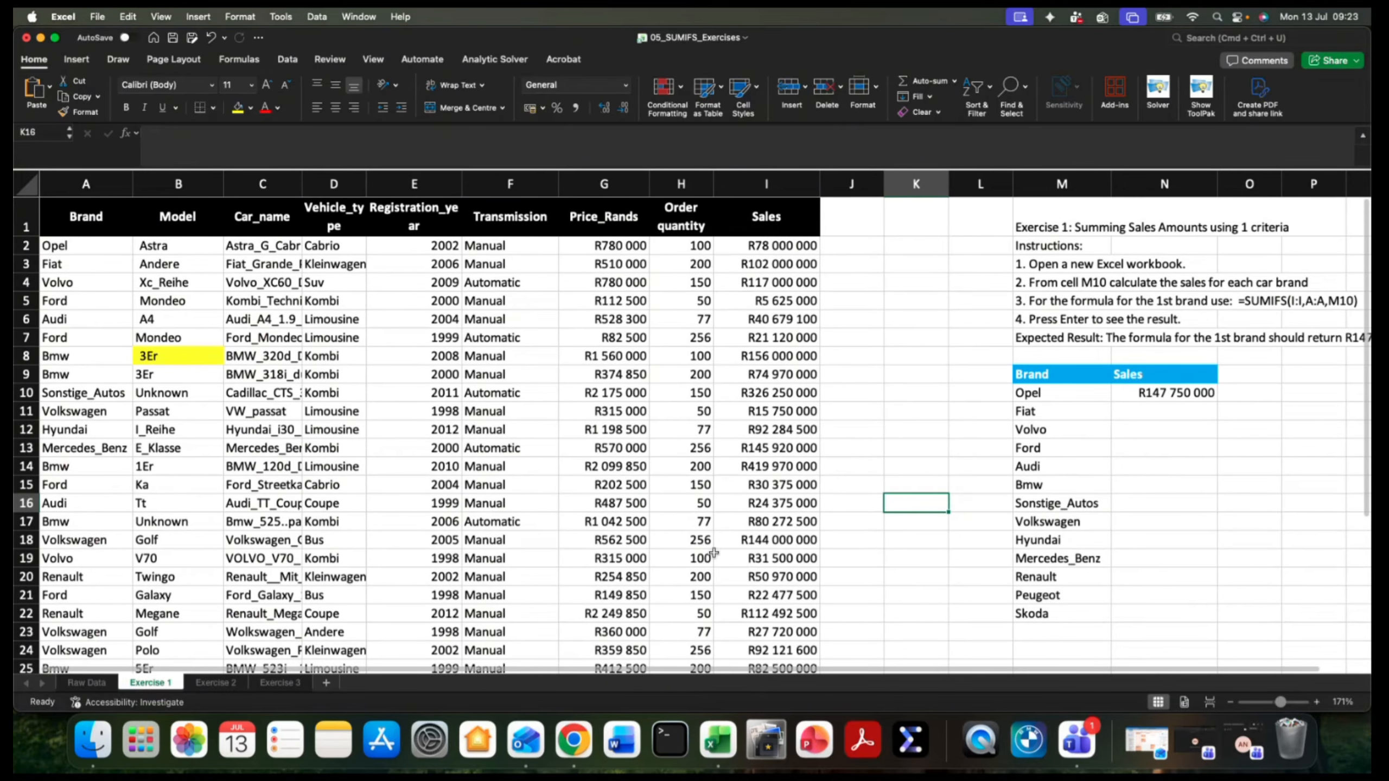
left_click(219, 684)
left_click(159, 685)
left_click(218, 684)
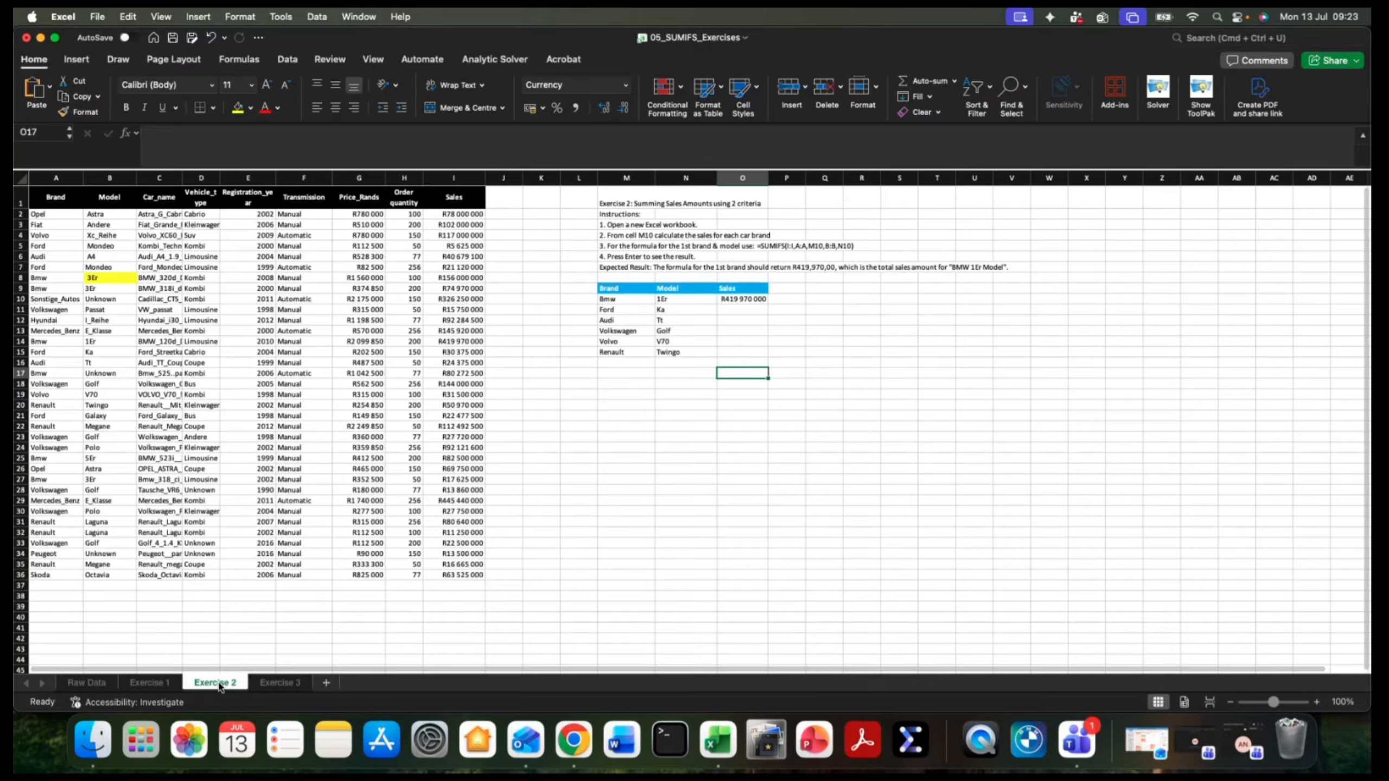
scroll(703, 589, "up", 3)
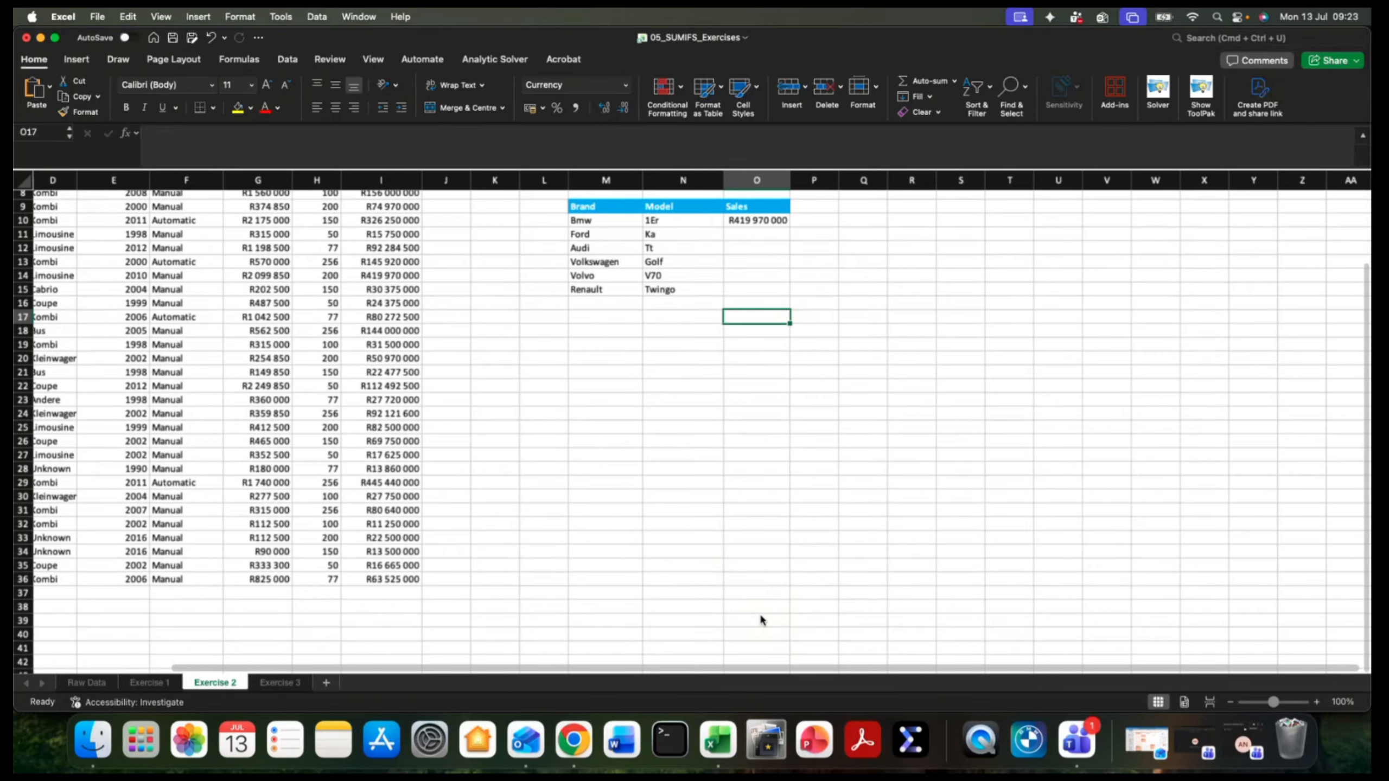
scroll(760, 615, "up", 3)
scroll(823, 490, "up", 5)
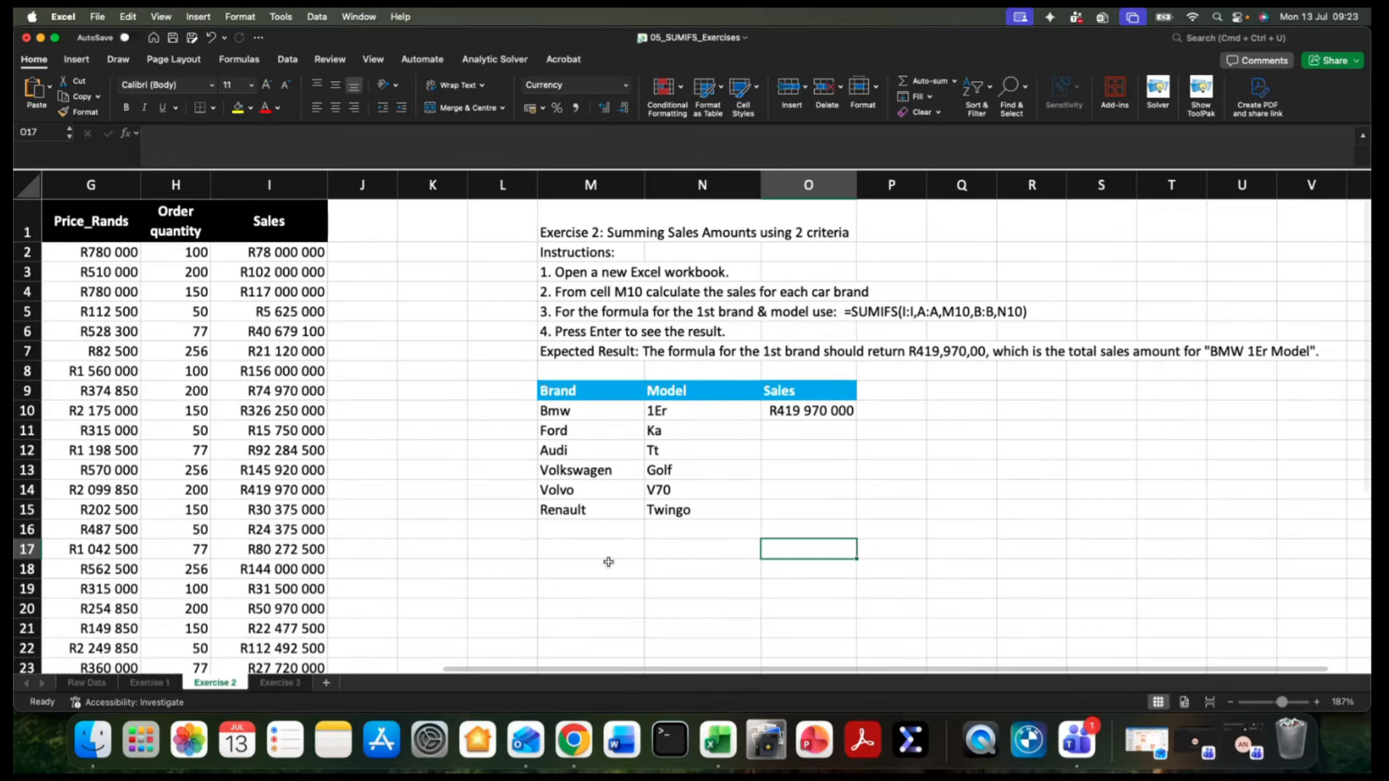
scroll(608, 562, "left", 3)
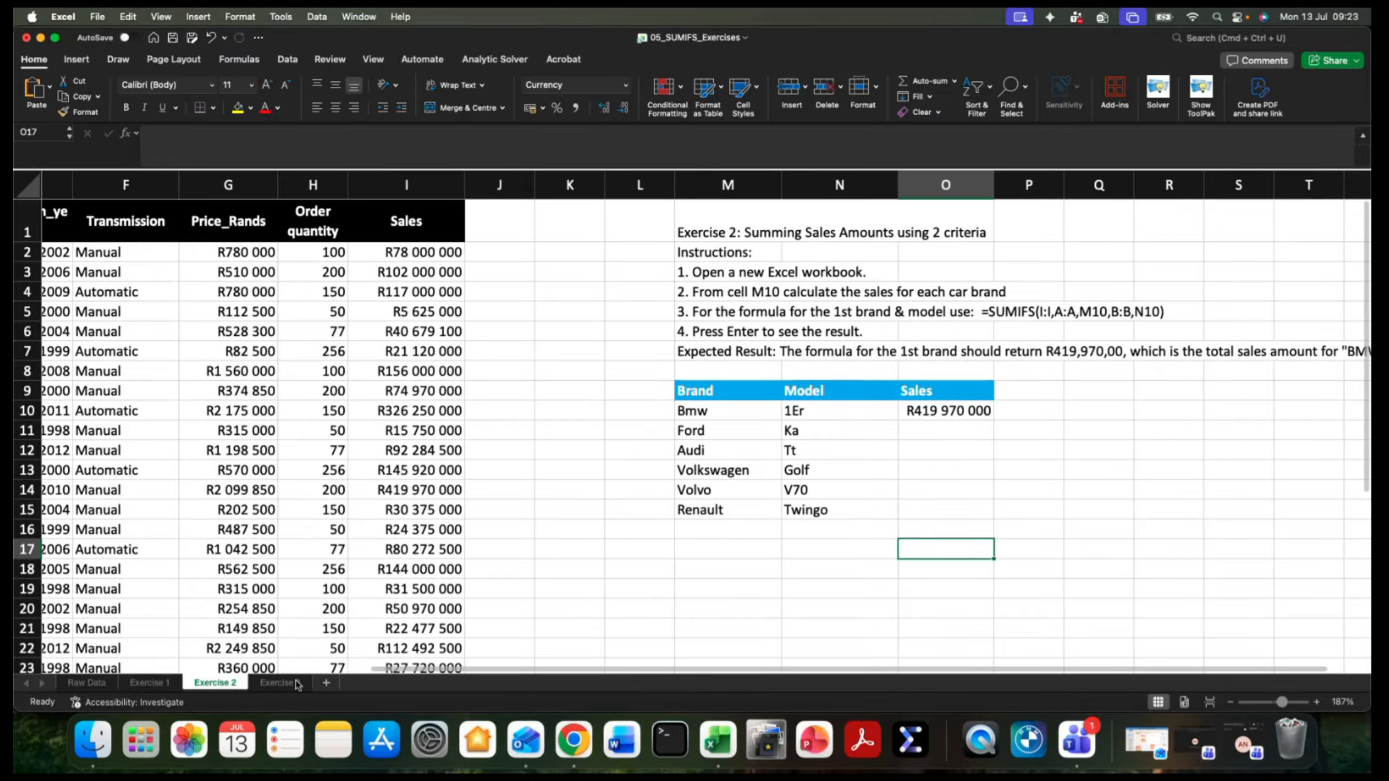
- Review the three-criteria task and its source data on the Exercise 3 sheet
left_click(278, 683)
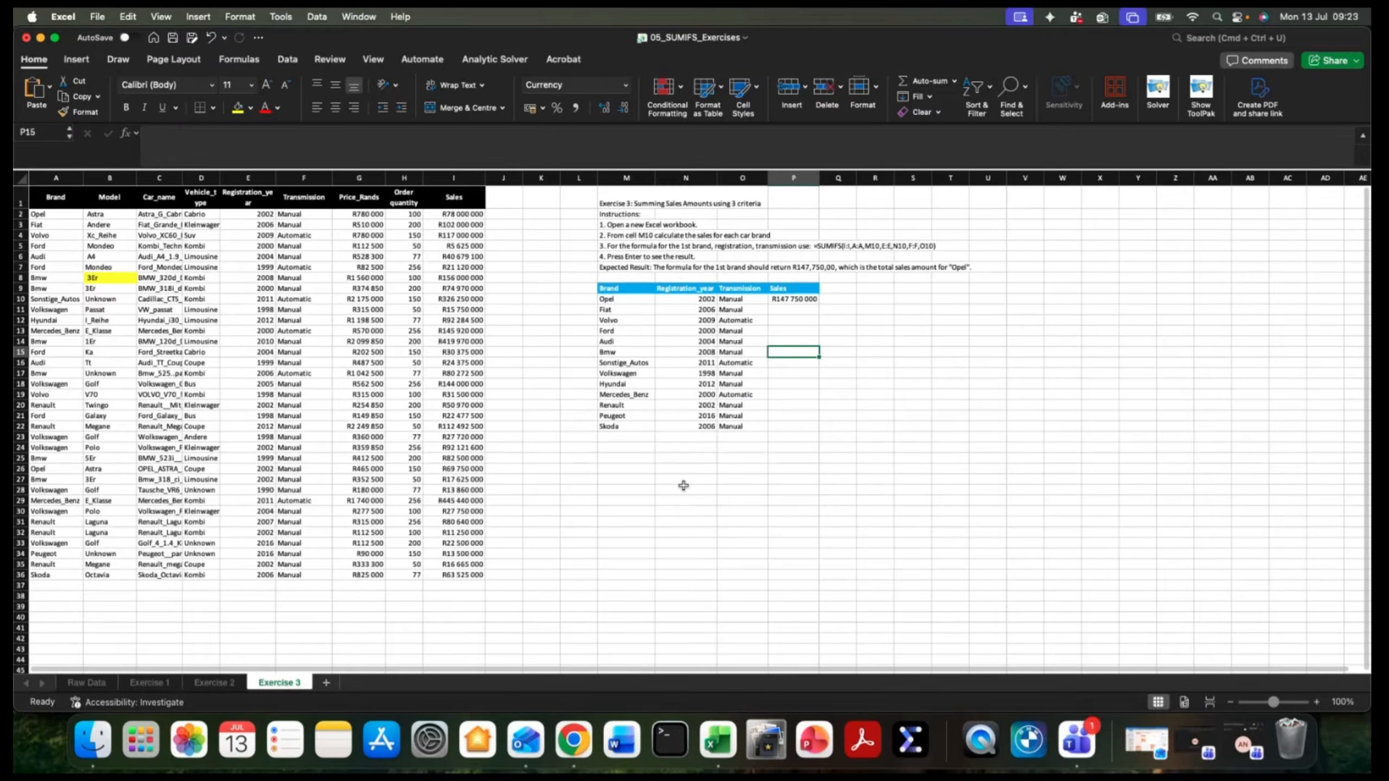
right_click(698, 435)
left_click(640, 447)
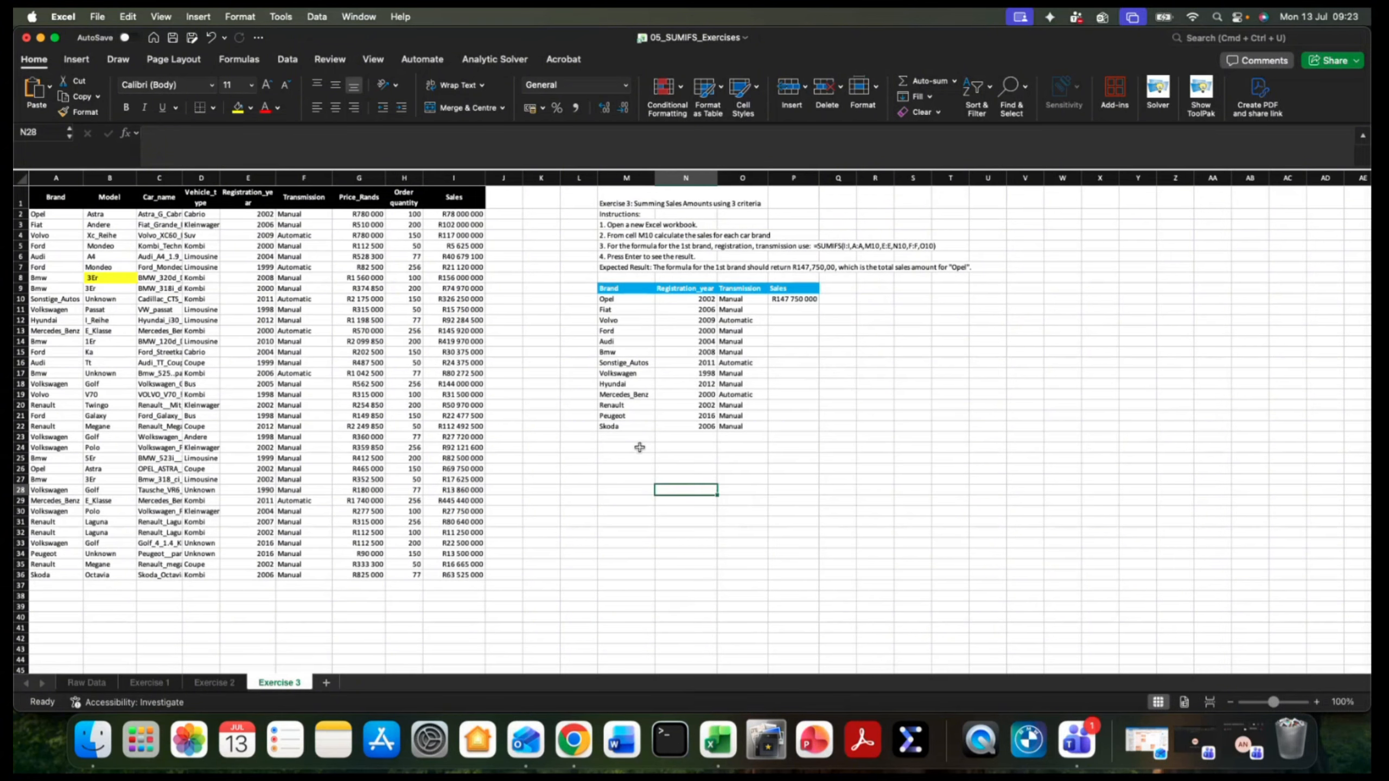
left_click(922, 461)
scroll(924, 462, "up", 3)
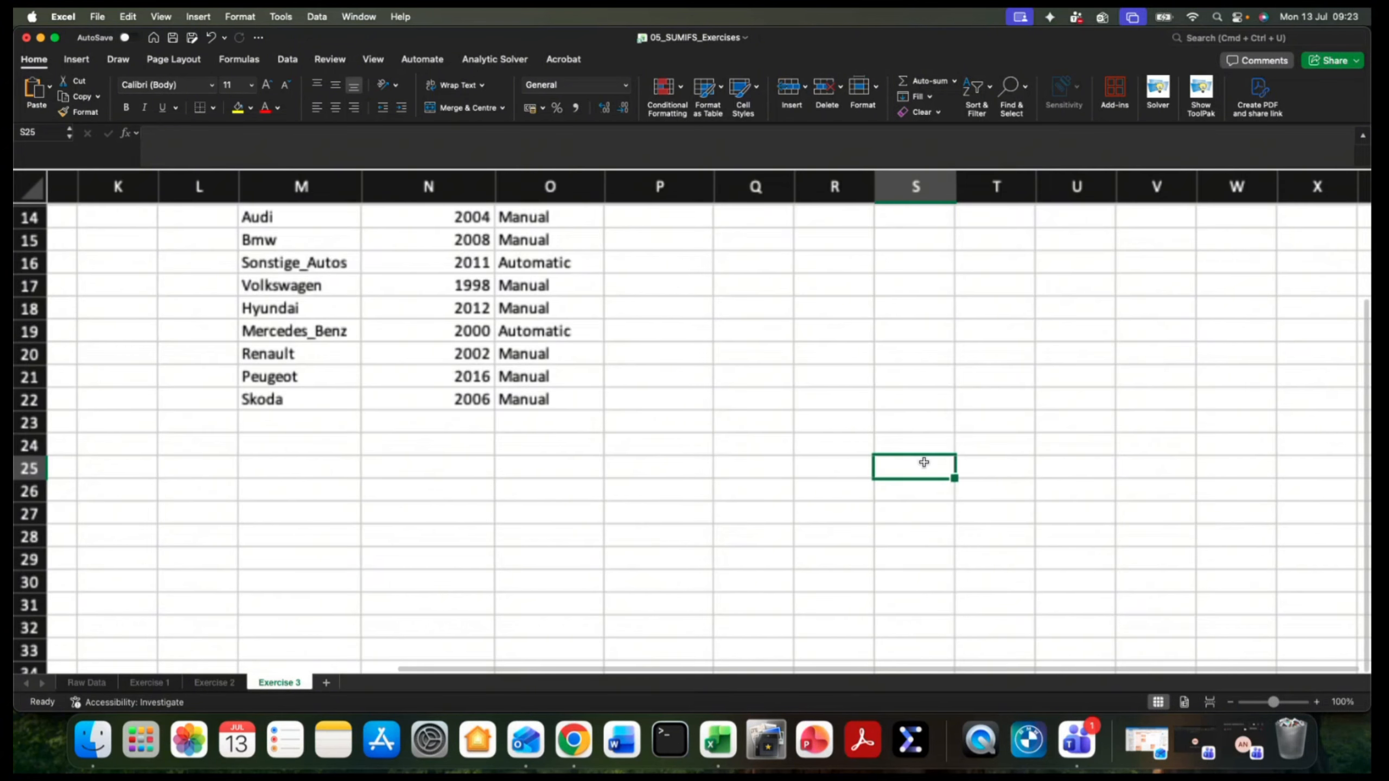
scroll(924, 462, "up", 6)
scroll(924, 462, "left", 10)
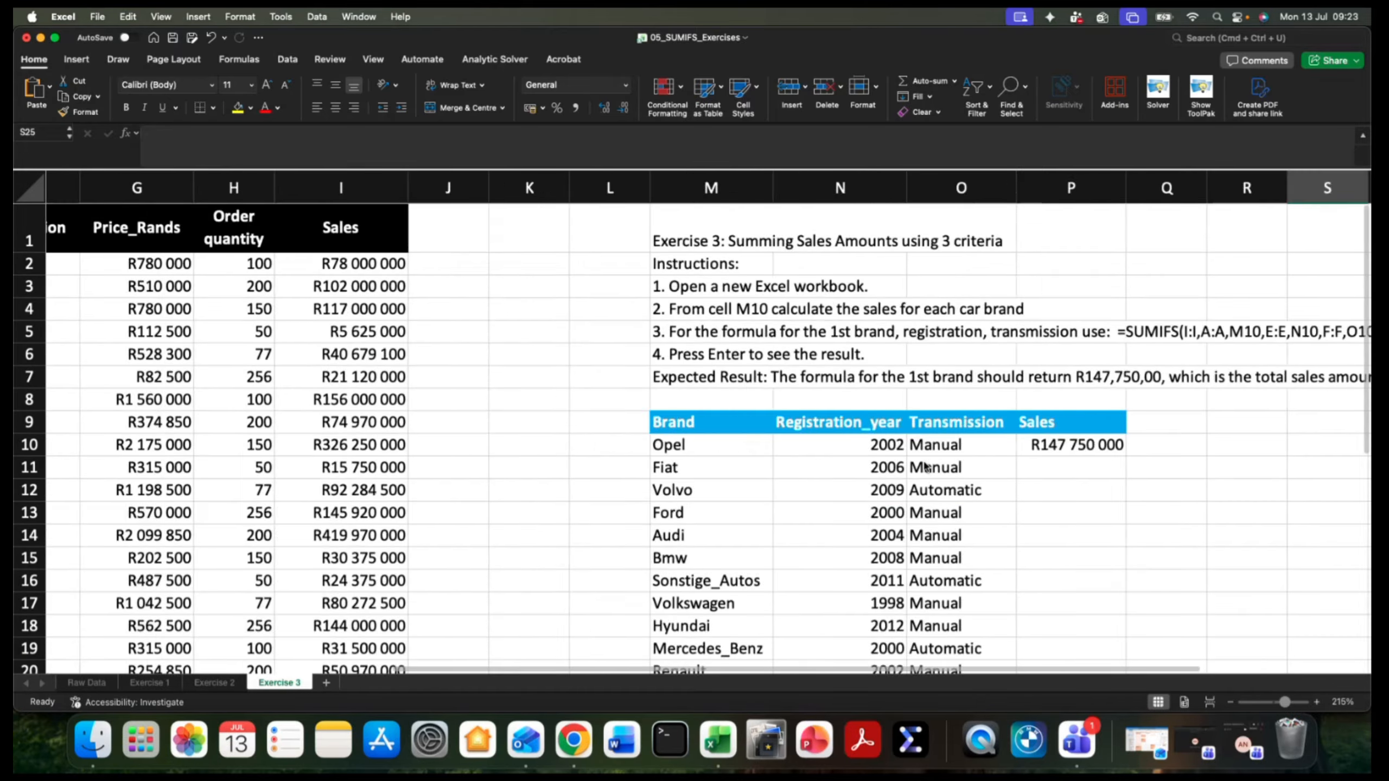
scroll(922, 459, "left", 5)
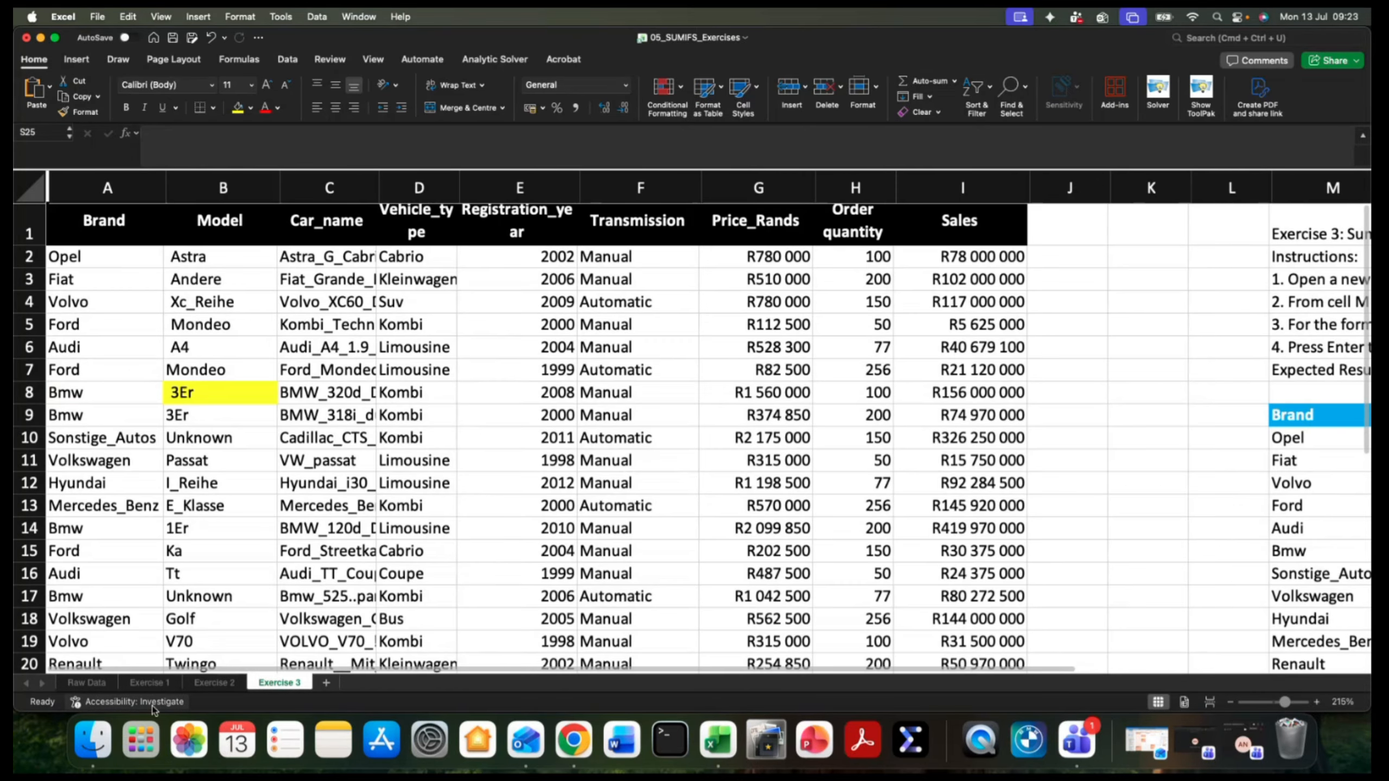
- Return to the Exercise 1 sheet and inspect the SUMIFS formula behind Opel's sales in N10
left_click(150, 683)
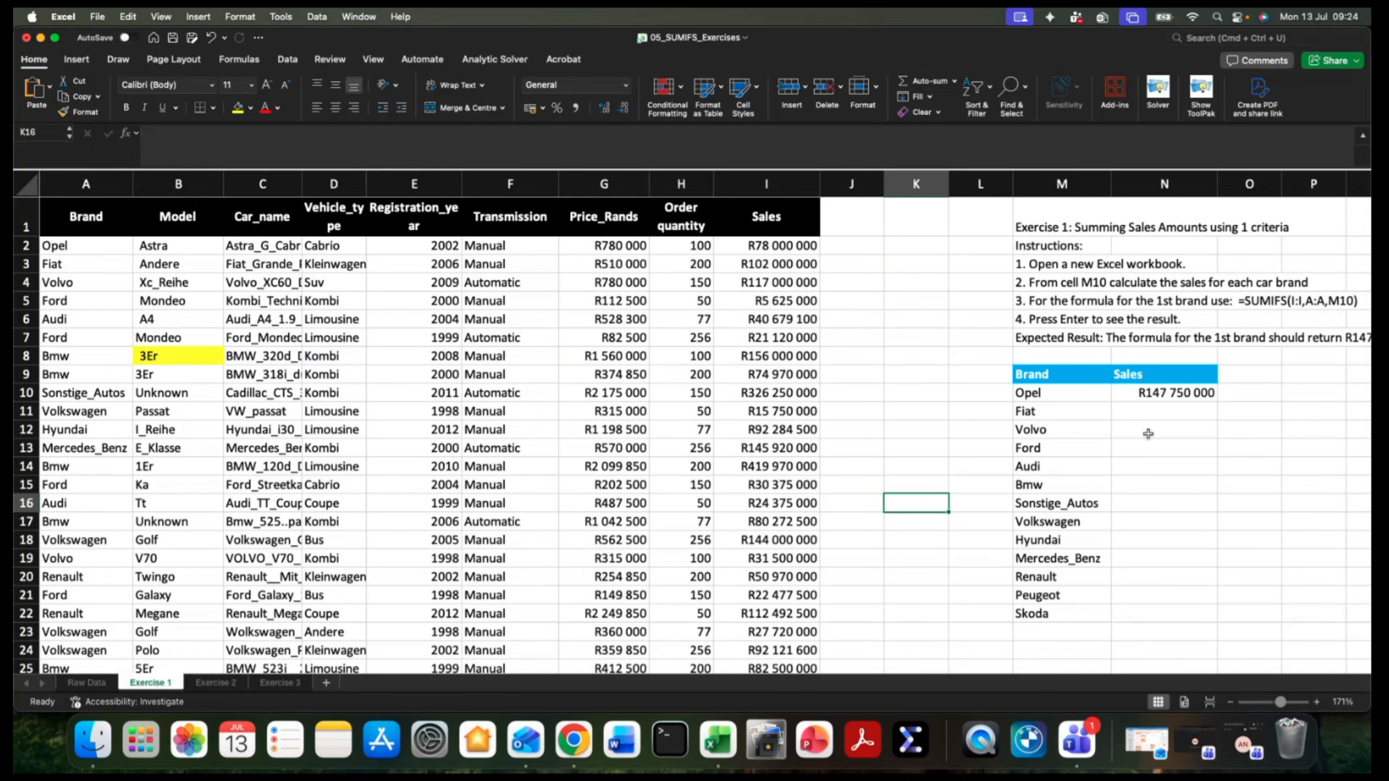
left_click(1185, 391)
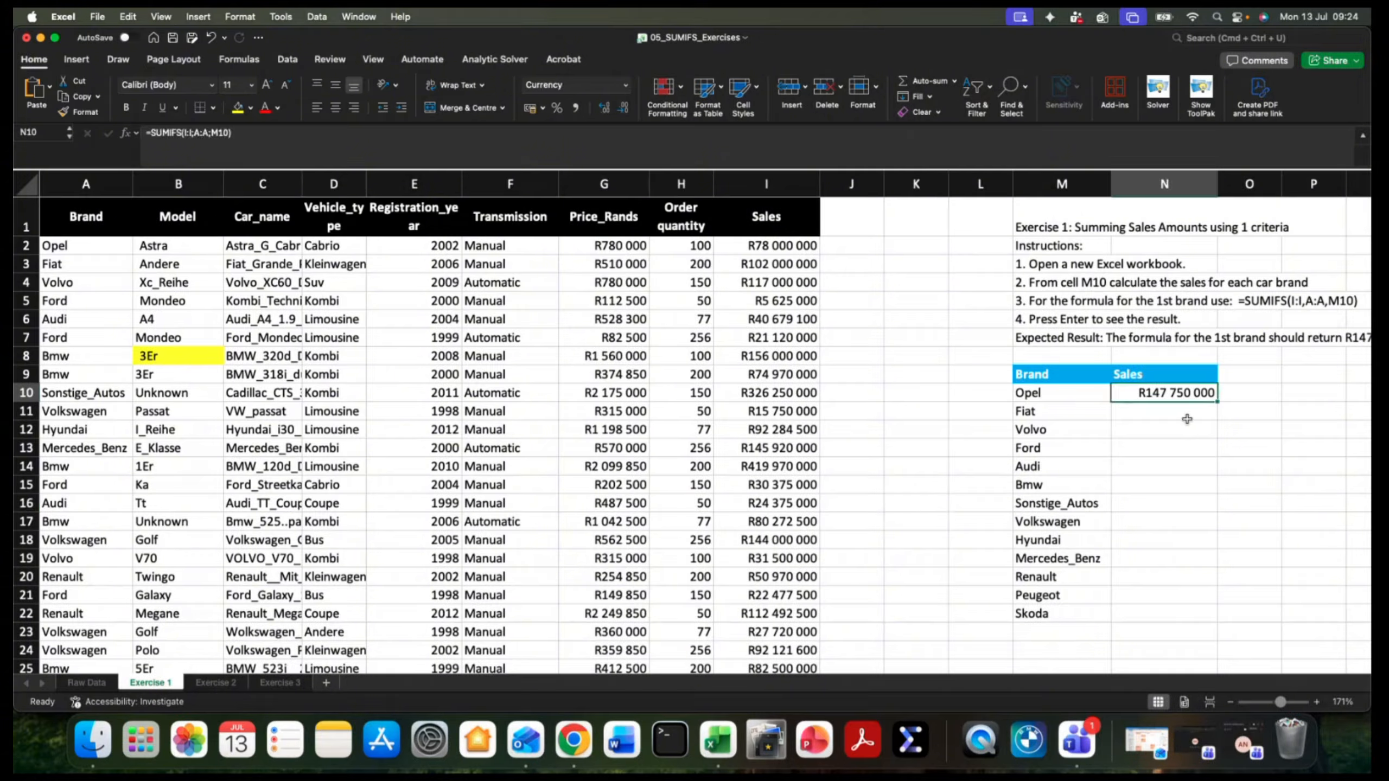
left_click(1170, 410)
left_click(1161, 395)
left_click(289, 150)
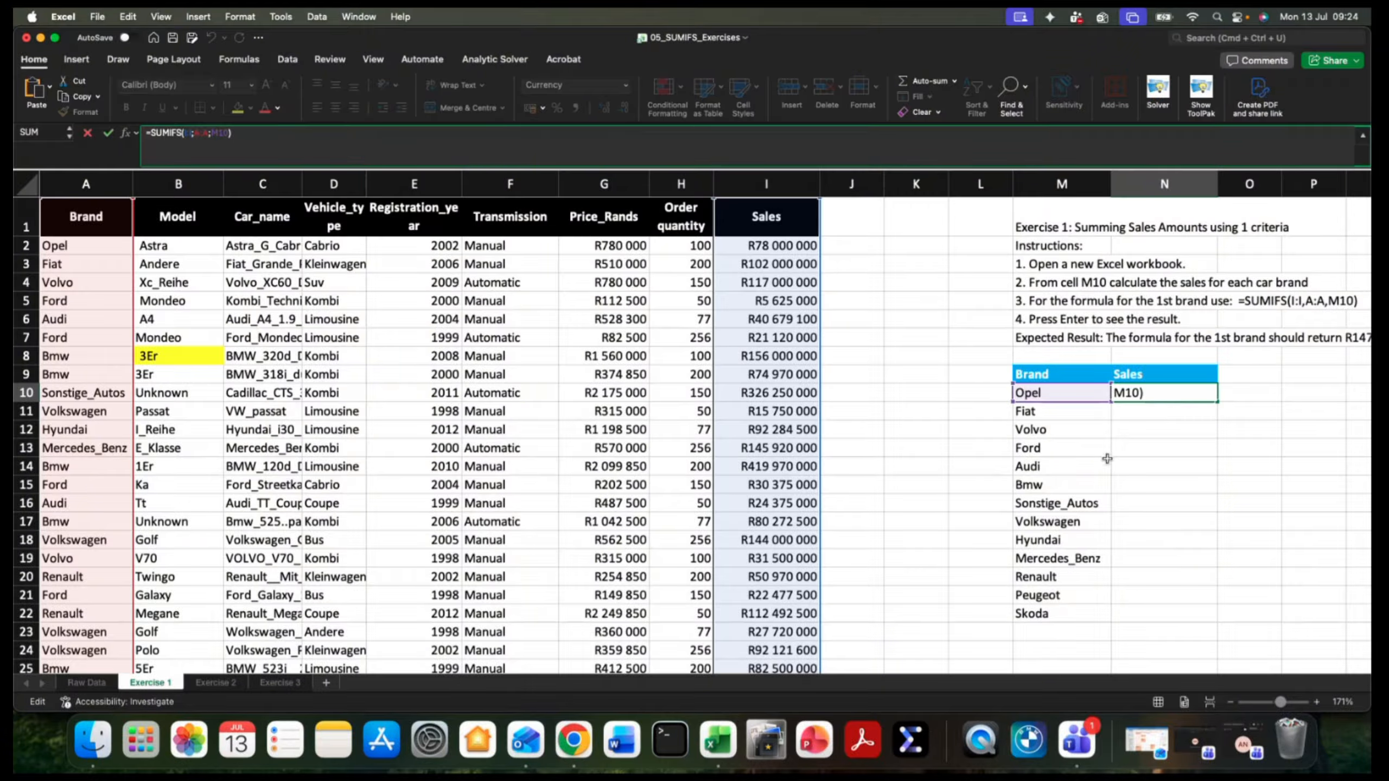
left_click(1138, 430)
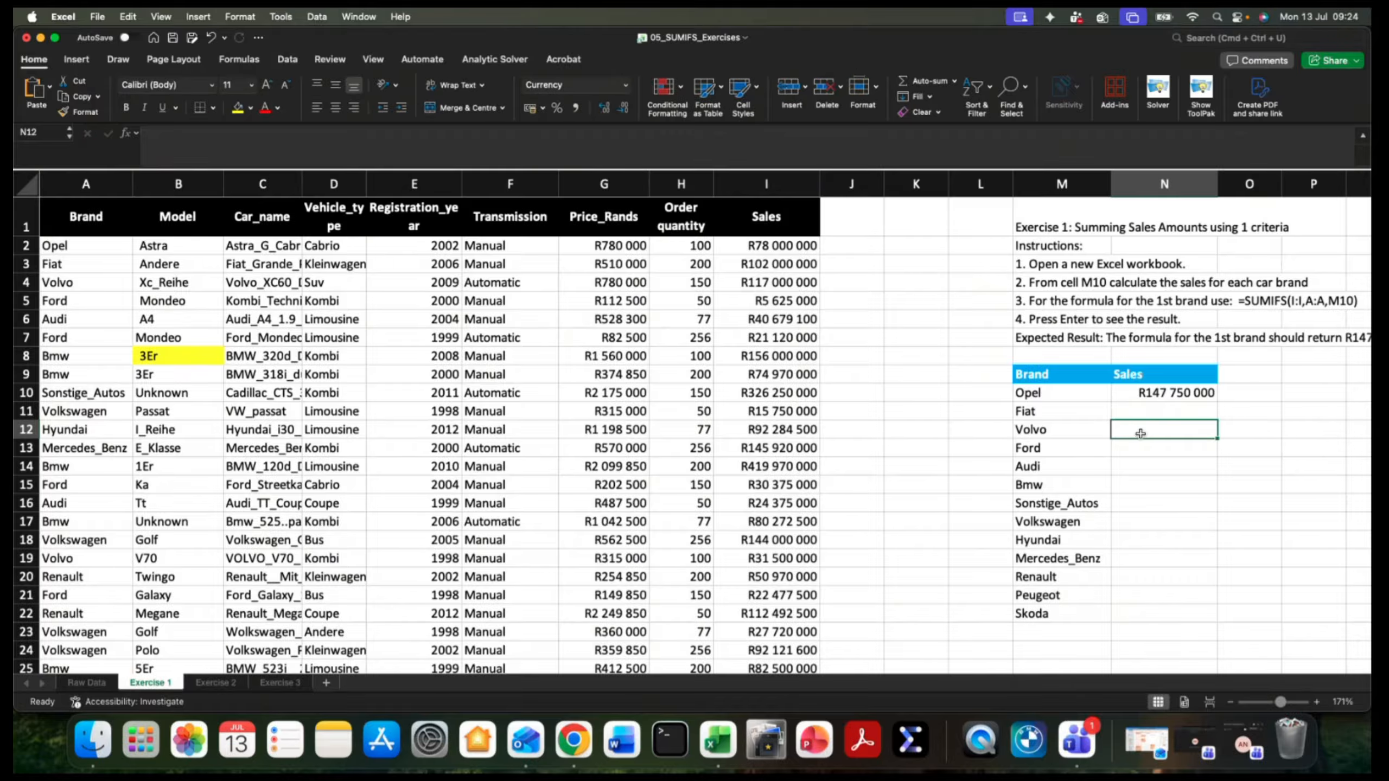
- Compare the empty Fiat sales cell N11 with N10 and highlight the ranges that the Opel formula references
left_click(1173, 408)
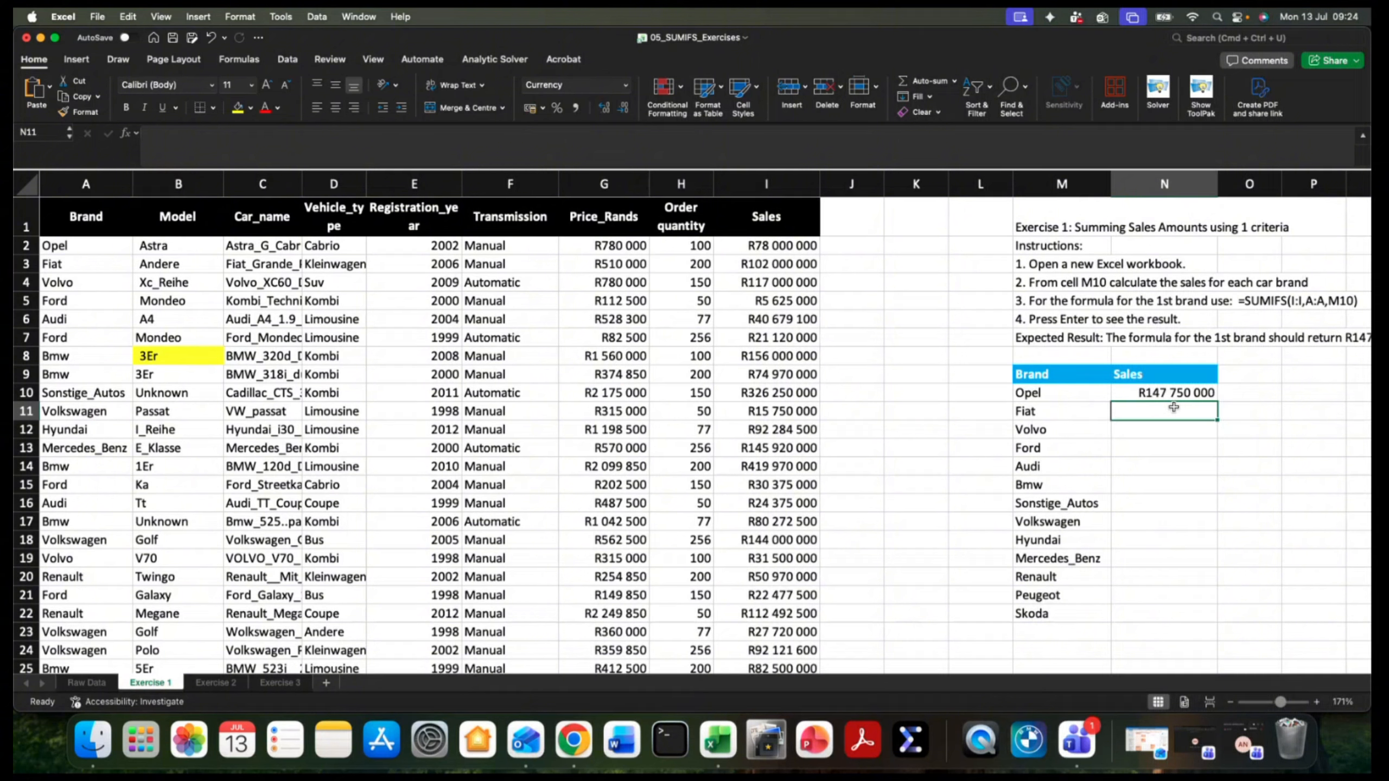
left_click(1178, 392)
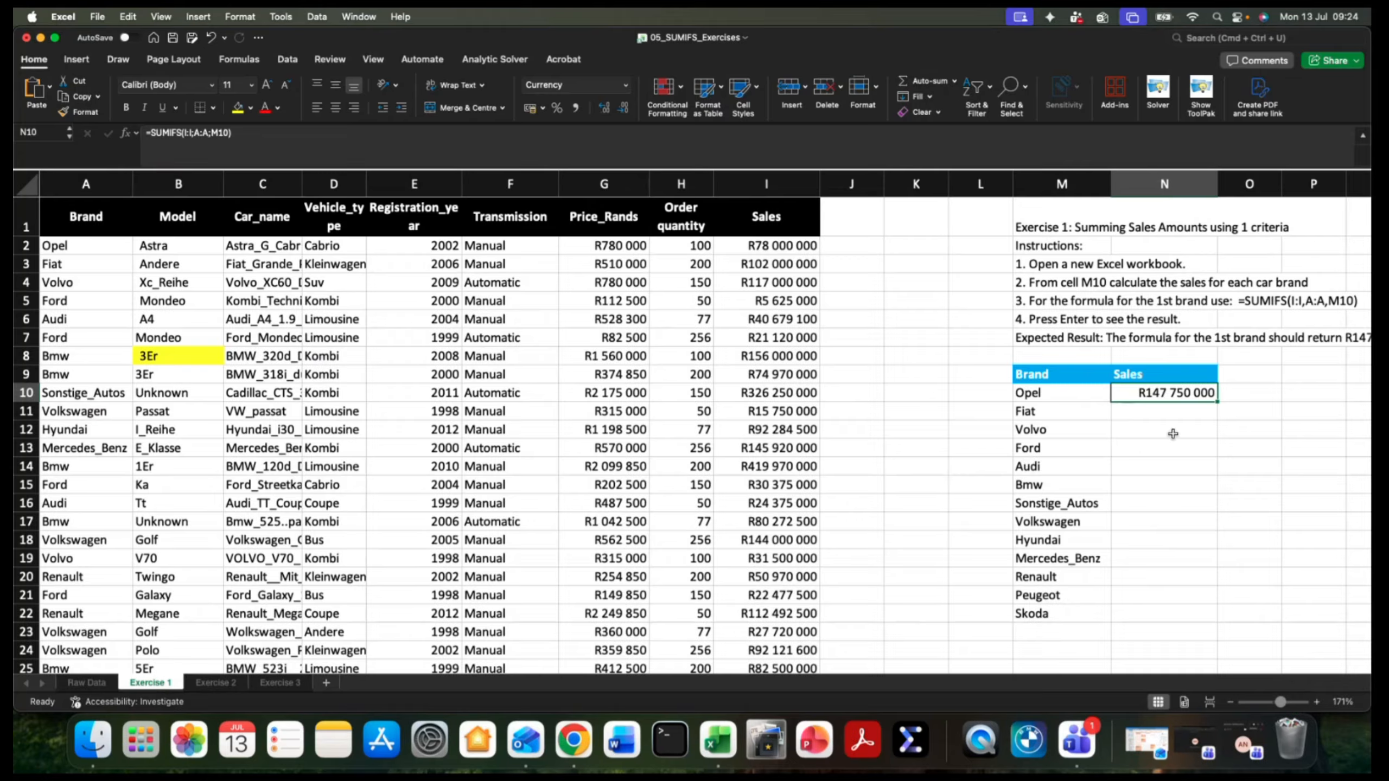
left_click(1147, 415)
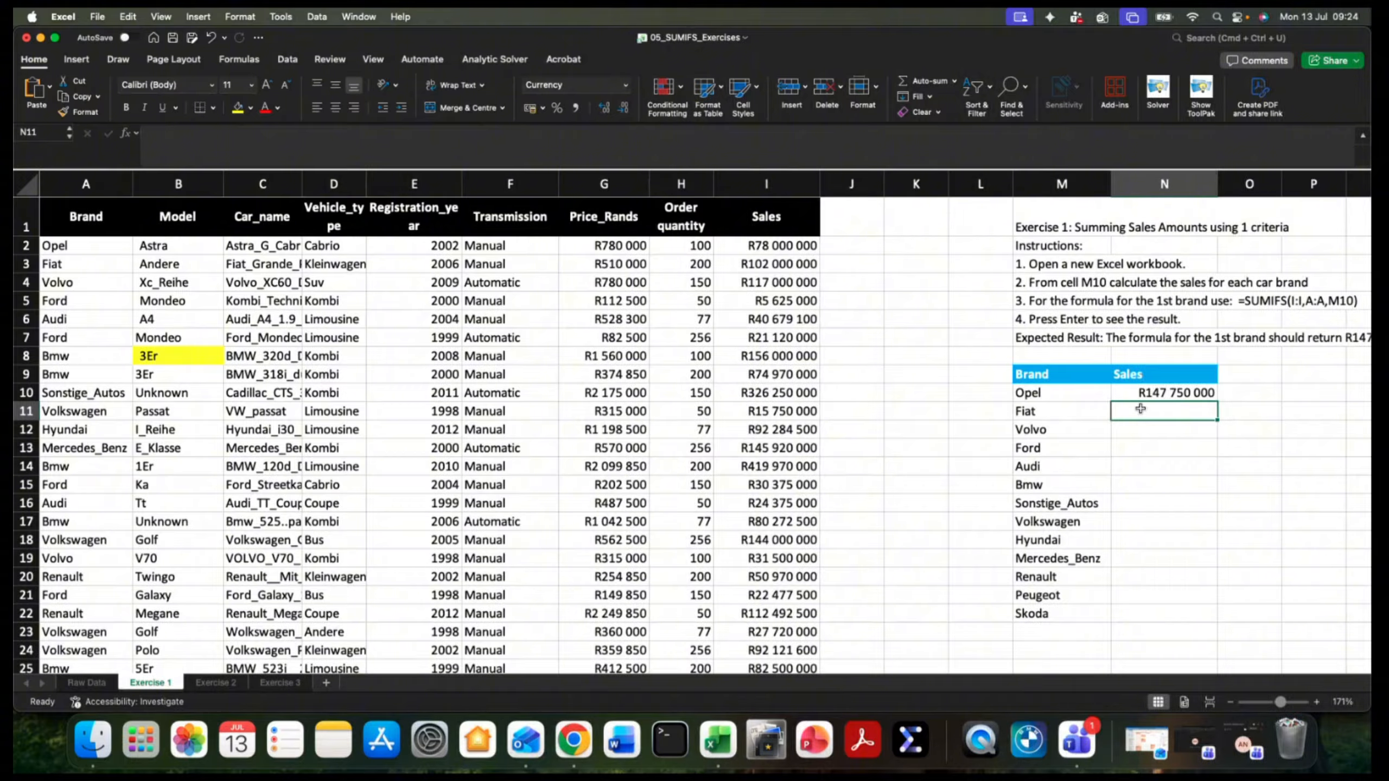
left_click(1169, 393)
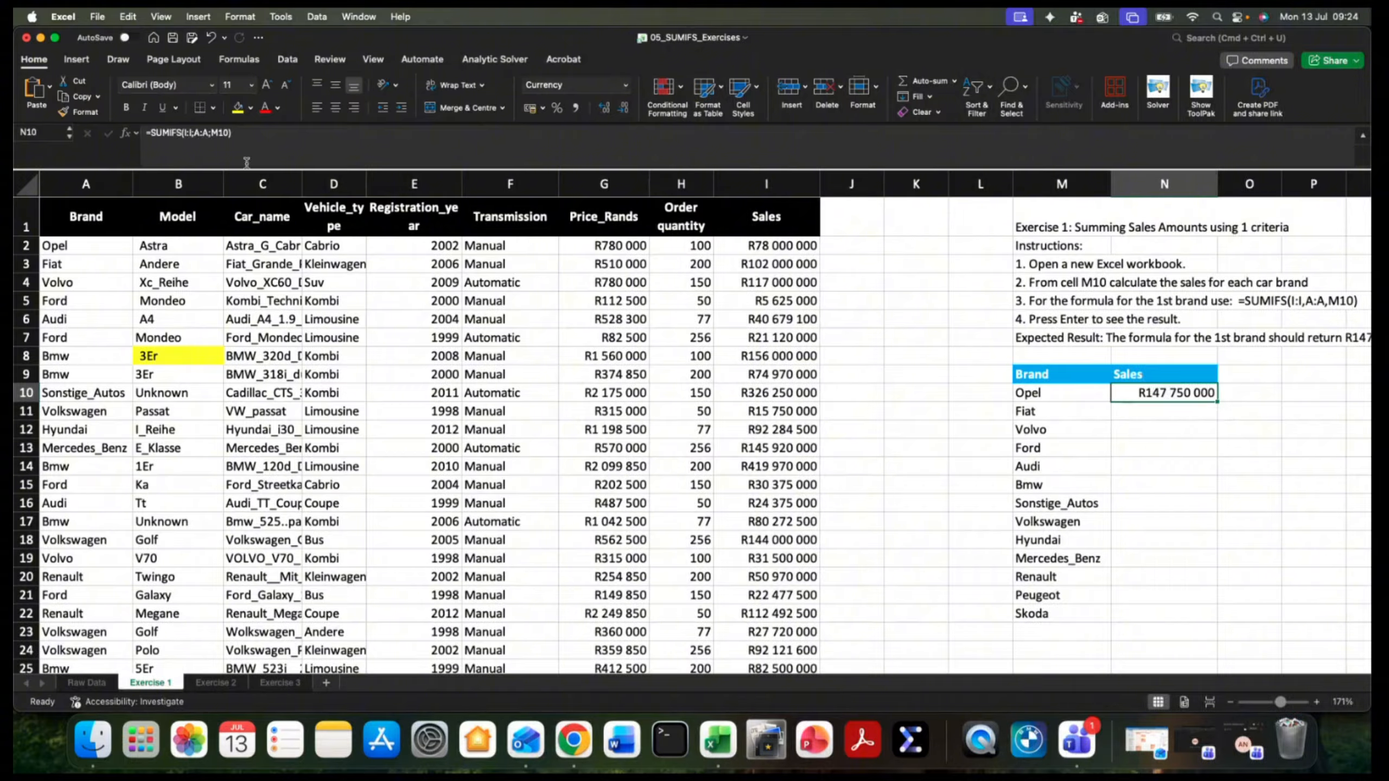
left_click(245, 140)
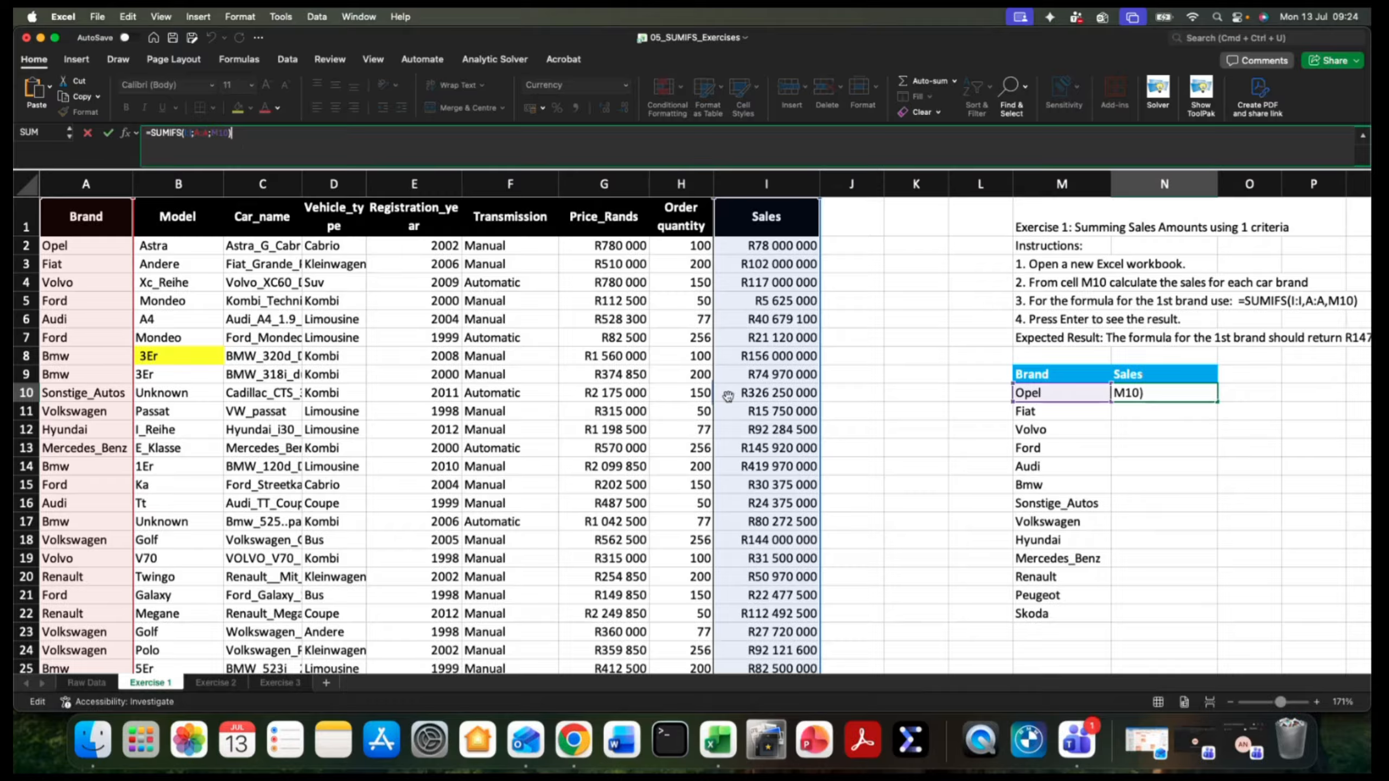
left_click(1301, 446)
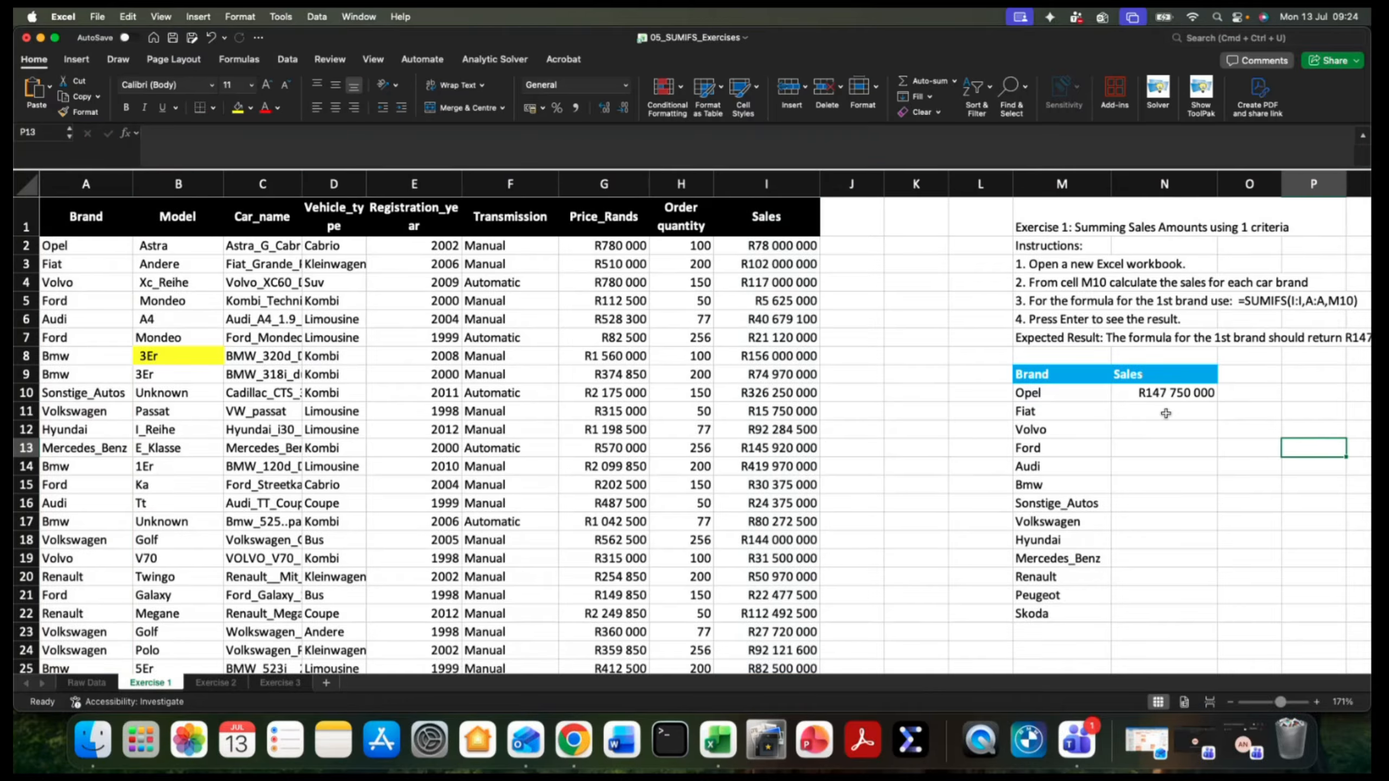
- Try to fill the Opel sales formula from N10 down to the Skoda row
left_click(1184, 394)
left_click_drag(1217, 401, 1221, 617)
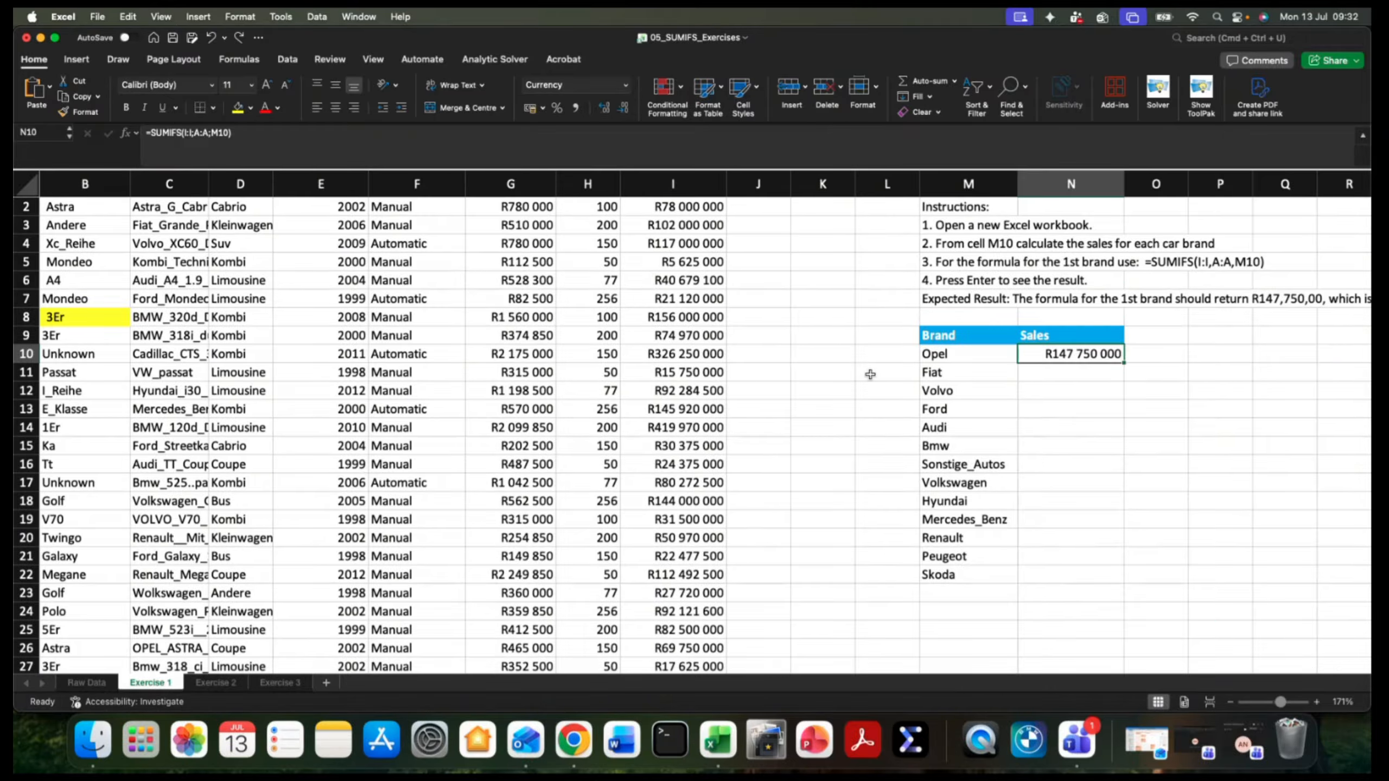
- Examine the Exercise 1 Brand and Sales table up close along with the cell references in Opel's formula
scroll(1163, 481, "up", 5)
scroll(964, 528, "down", 2)
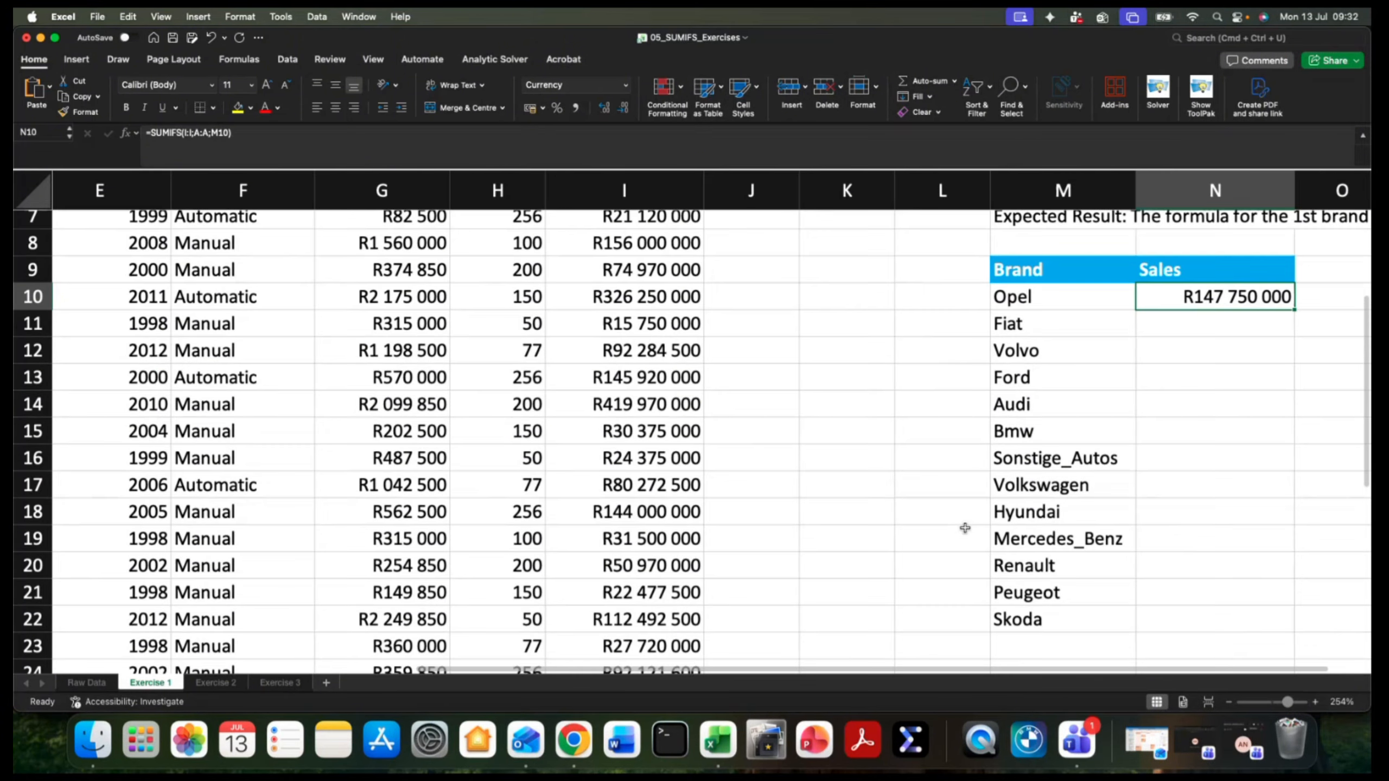
scroll(965, 527, "down", 1)
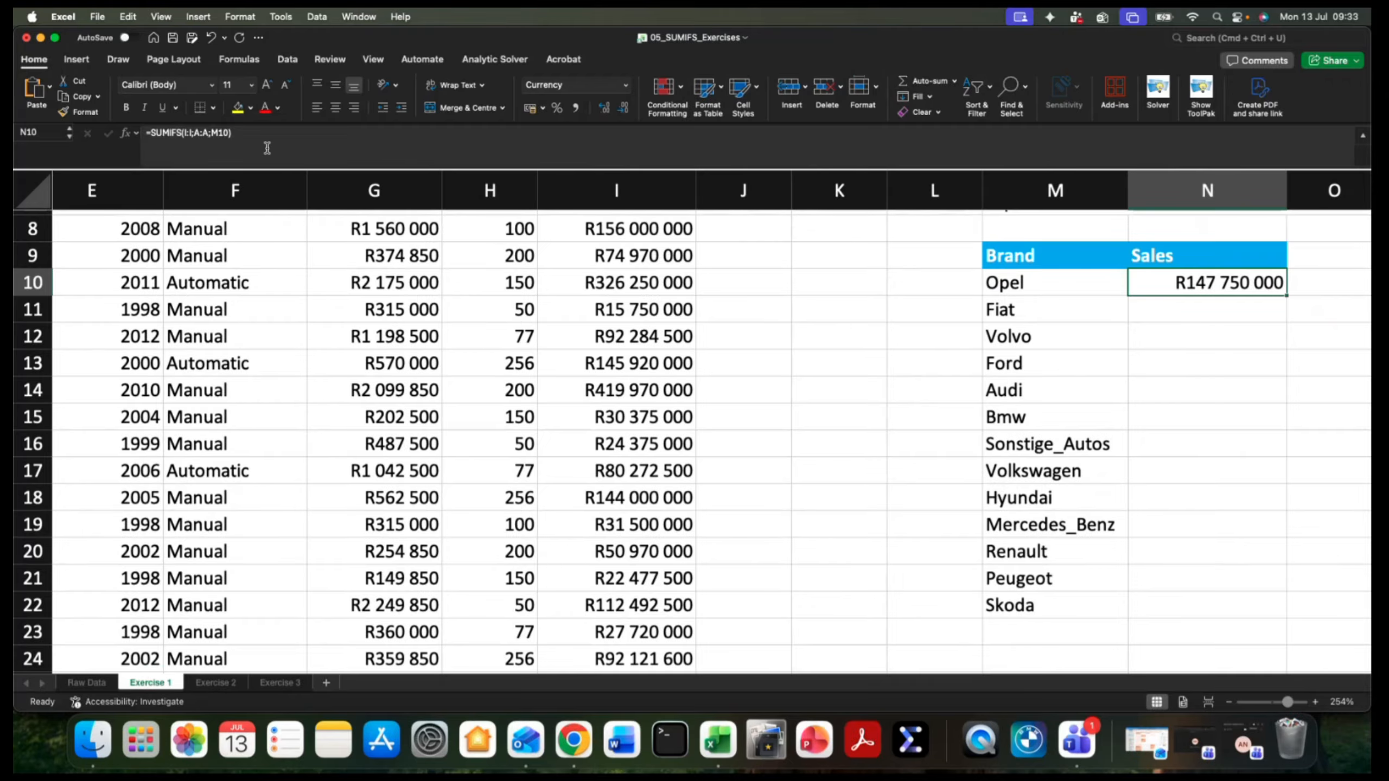
left_click(248, 136)
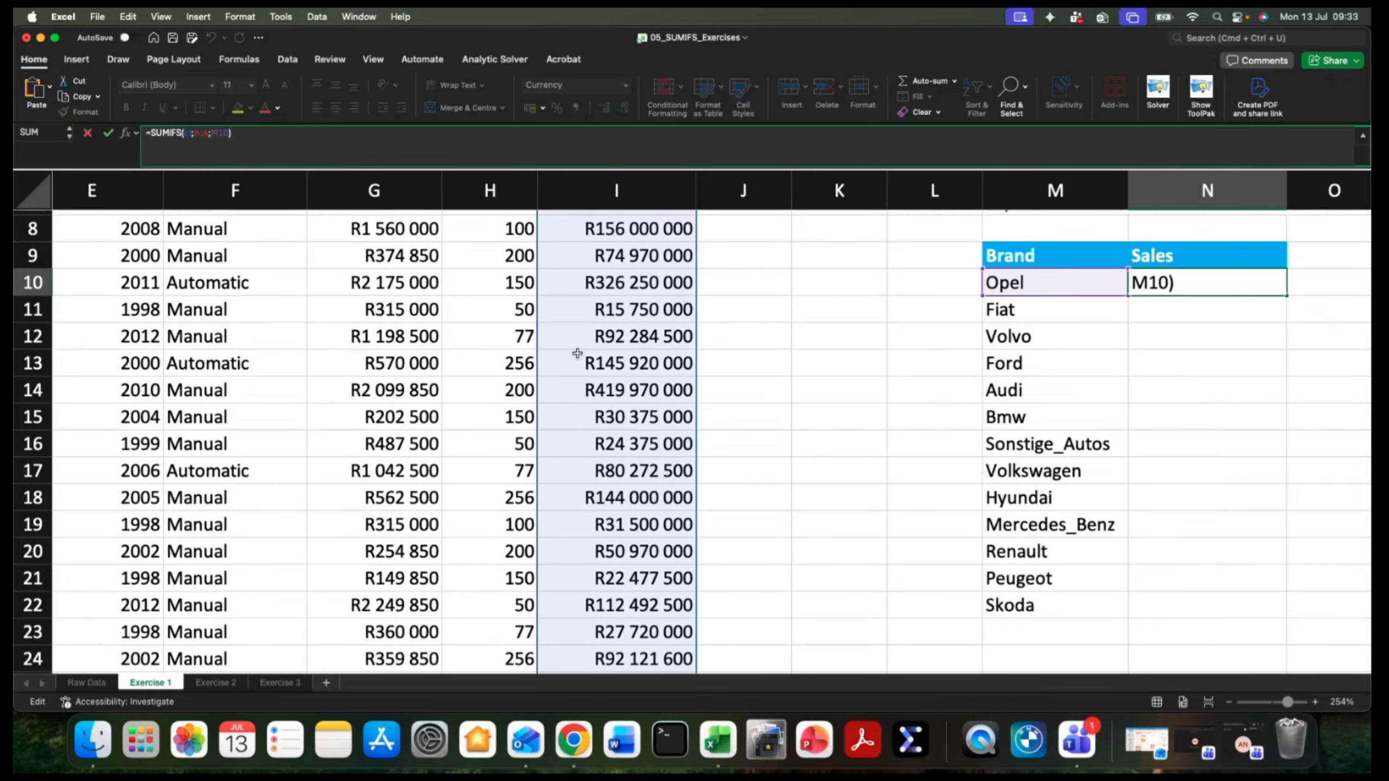
left_click_drag(575, 354, 552, 394)
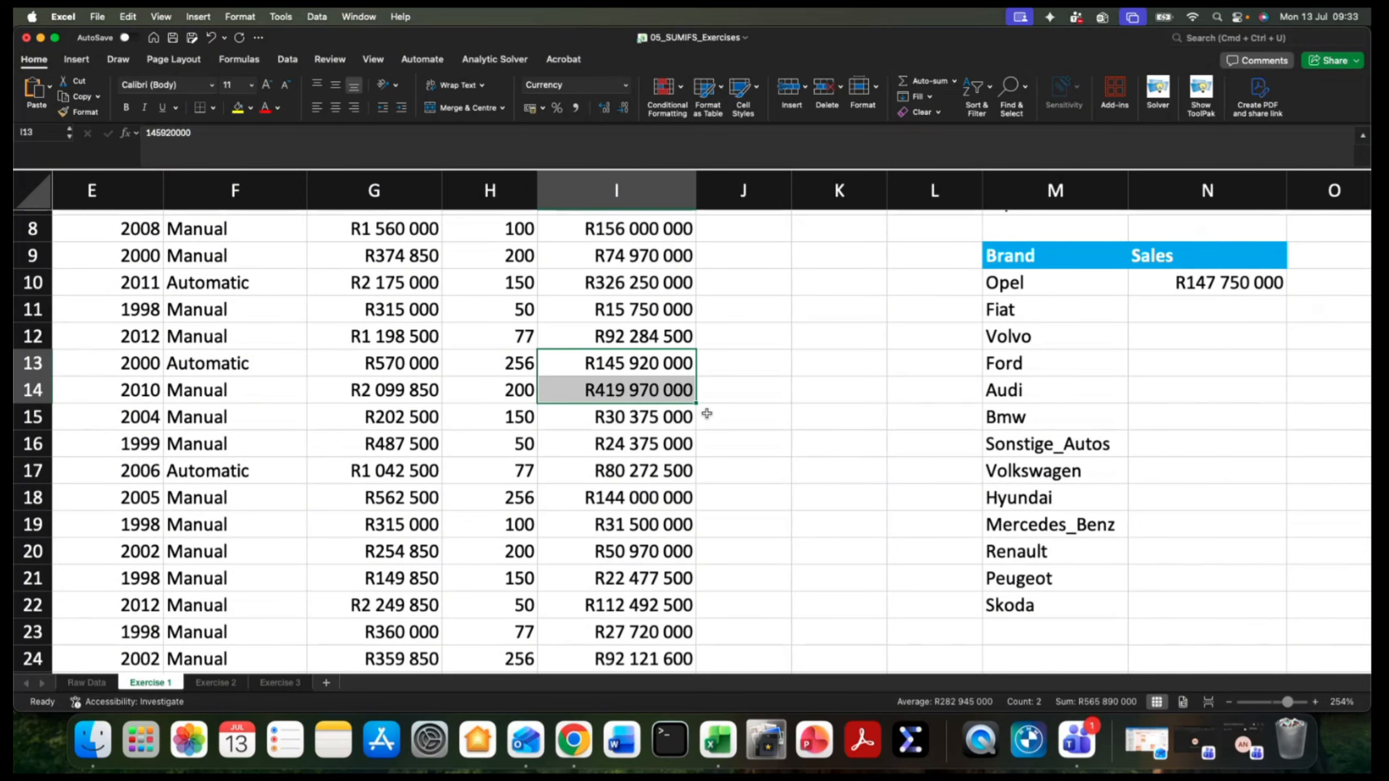
scroll(707, 413, "down", 5)
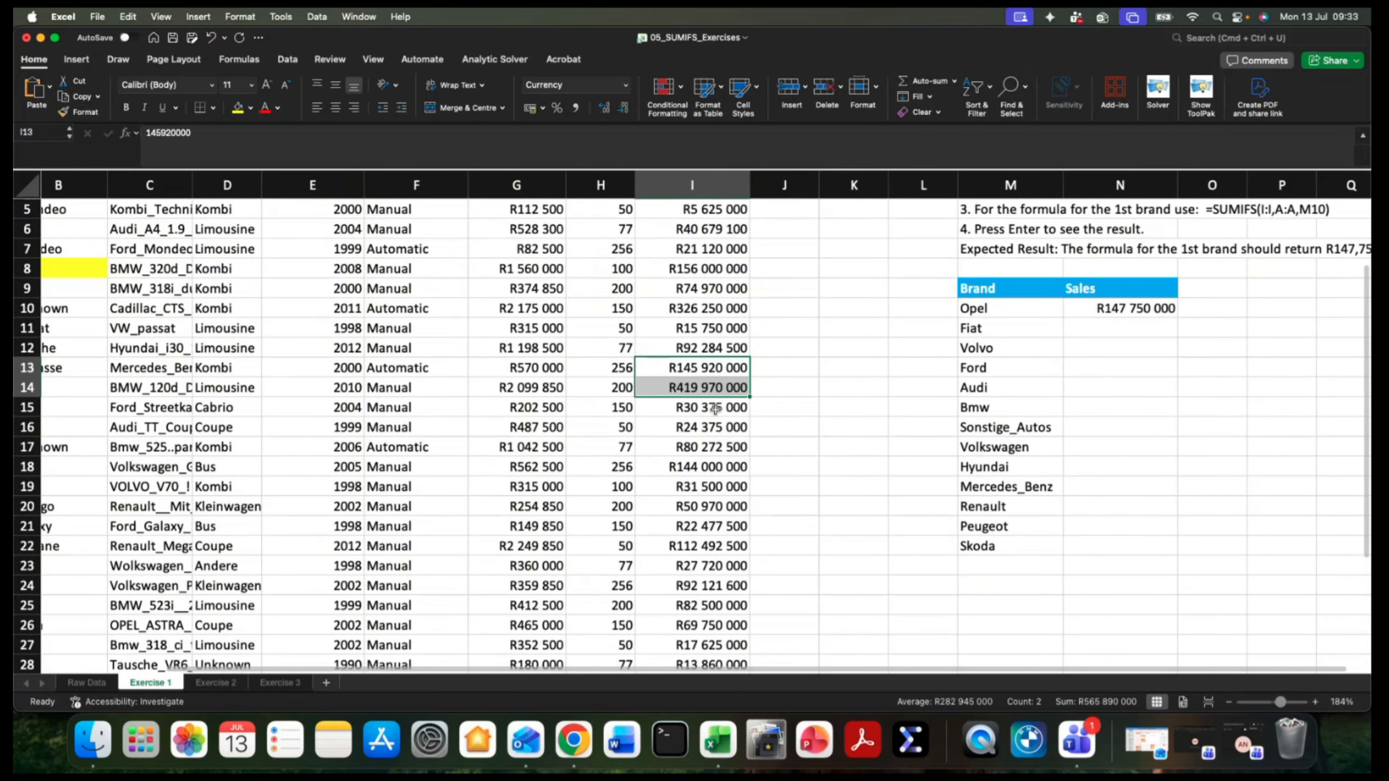
- Check the formula in N10 against the full data table: sum range I:I, criteria range A:A and criterion M10
left_click(1121, 310)
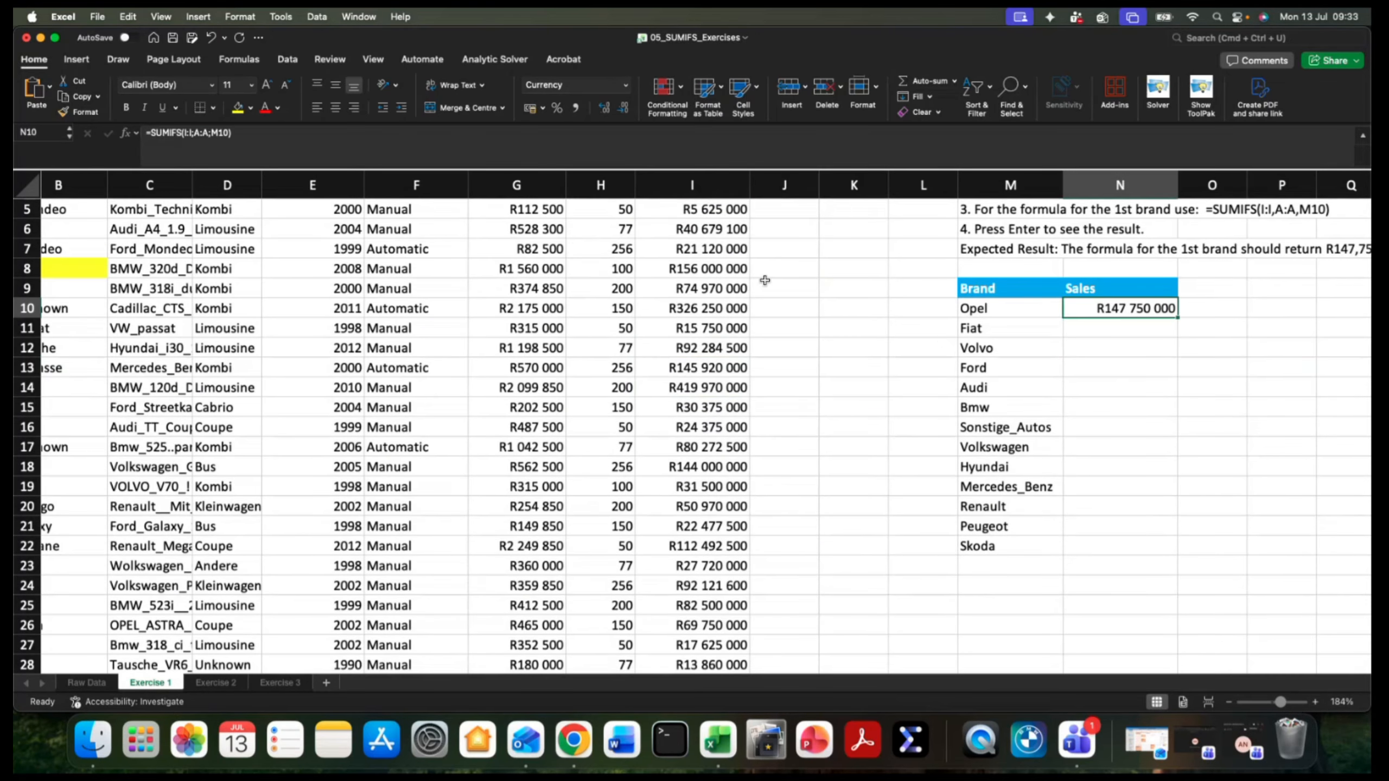
key("F2")
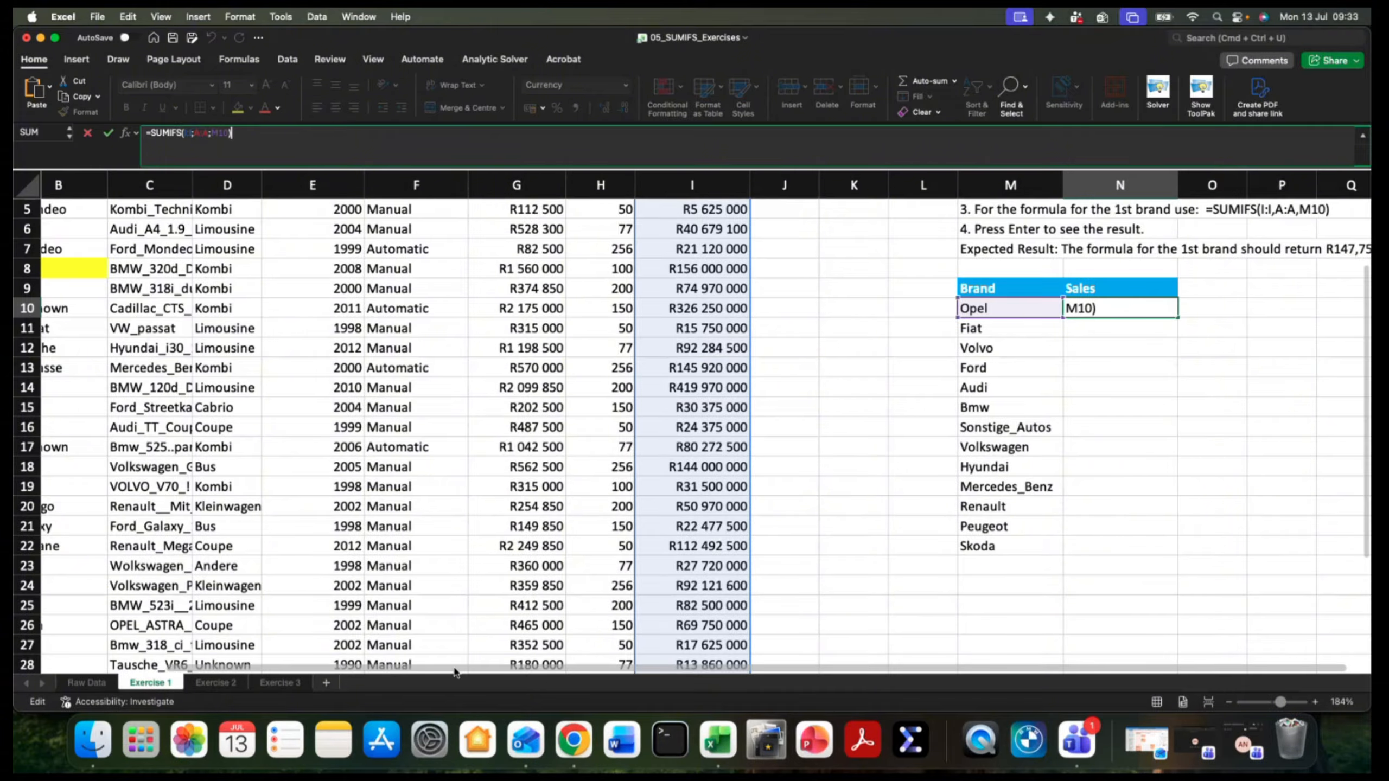
scroll(455, 672, "left", 3)
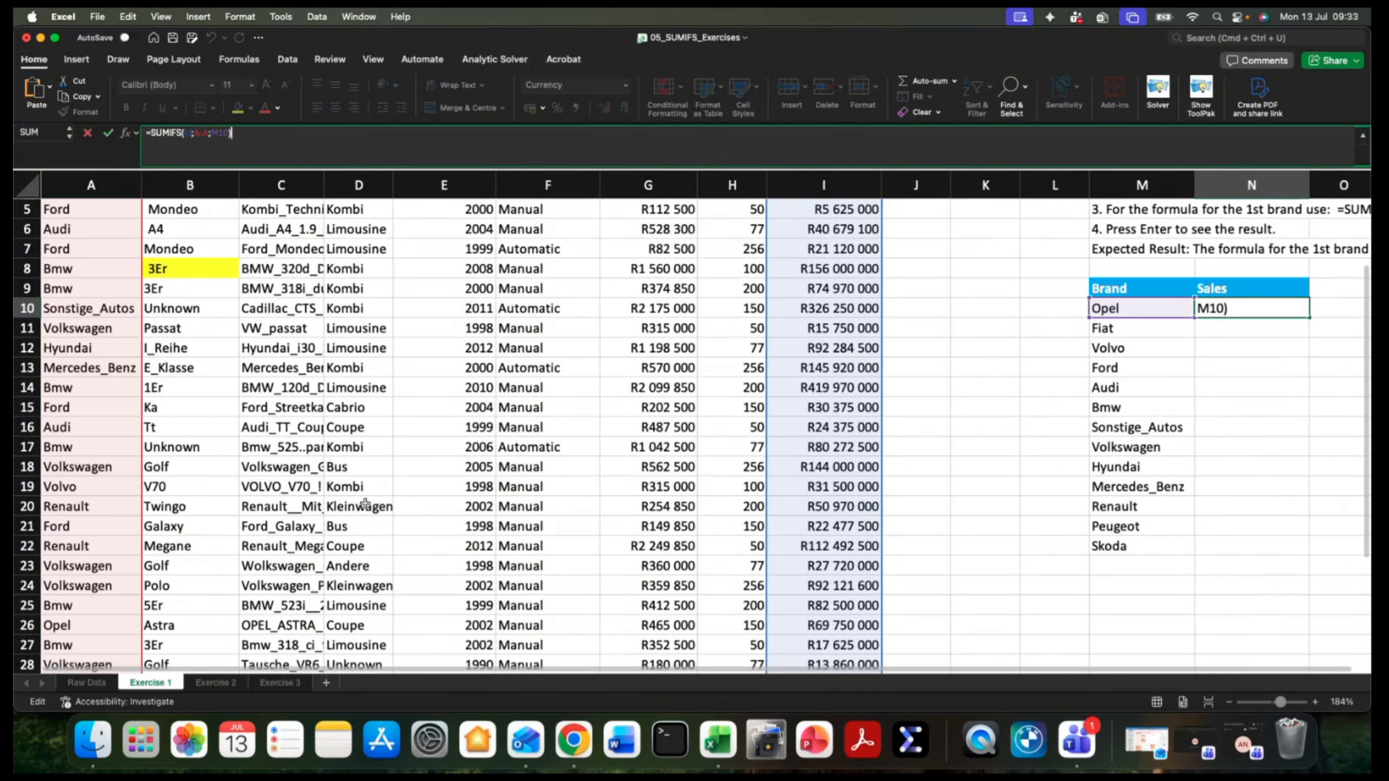
scroll(365, 503, "down", 10)
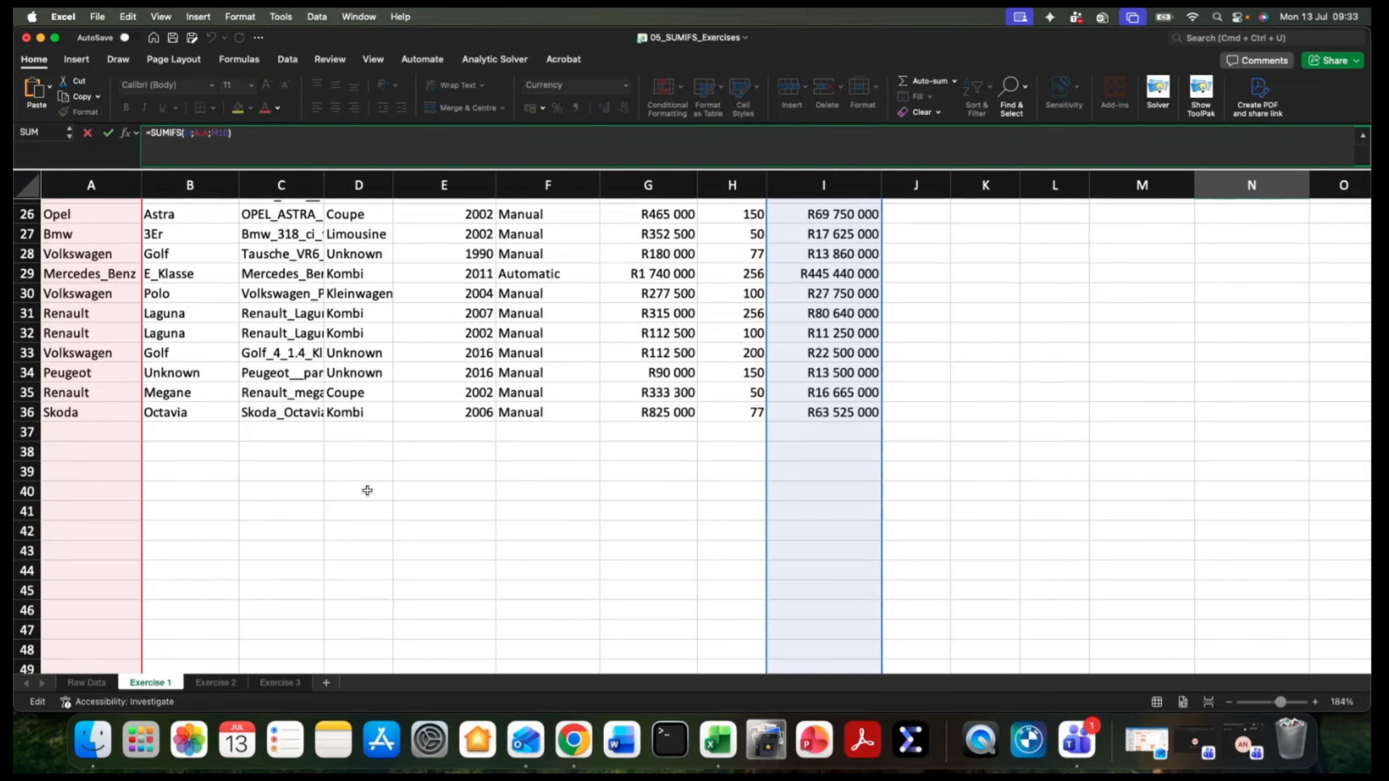
scroll(367, 490, "up", 10)
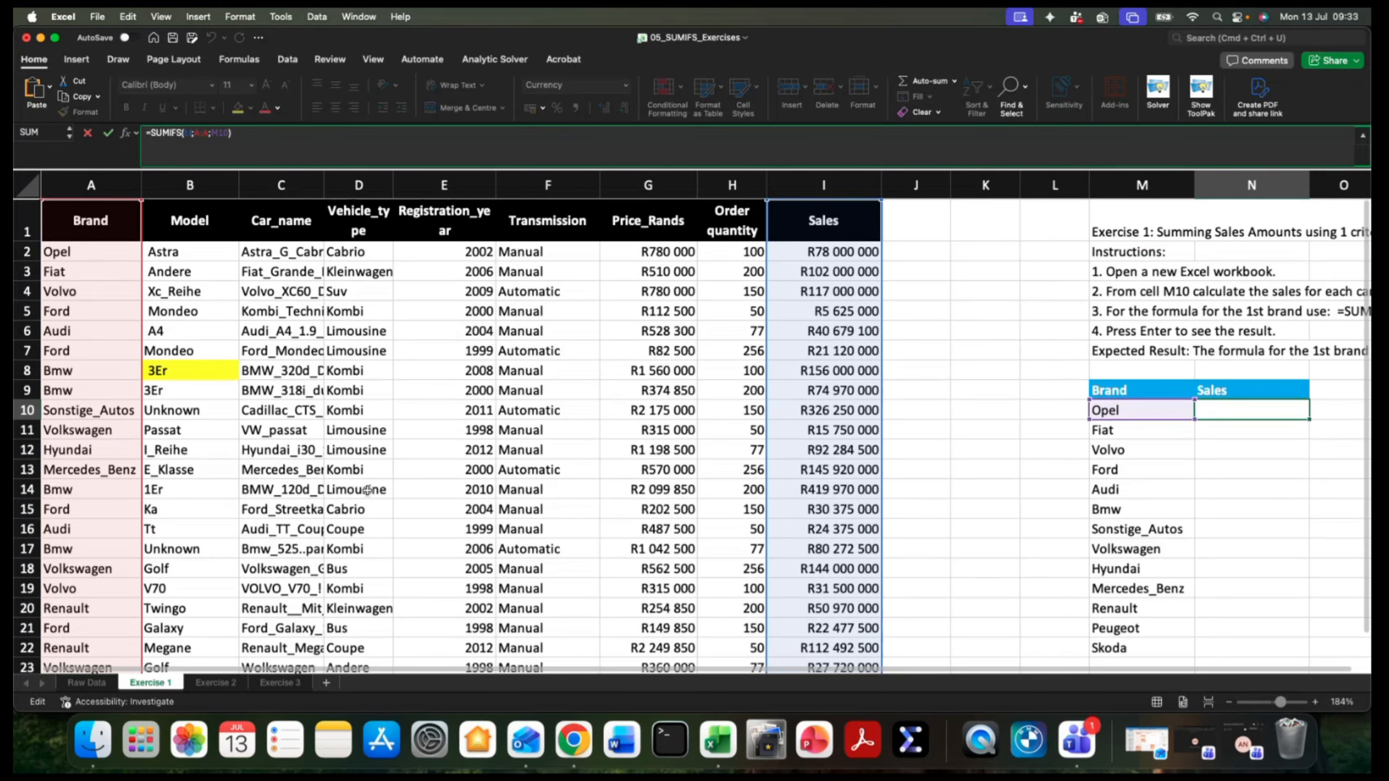
scroll(367, 491, "down", 1)
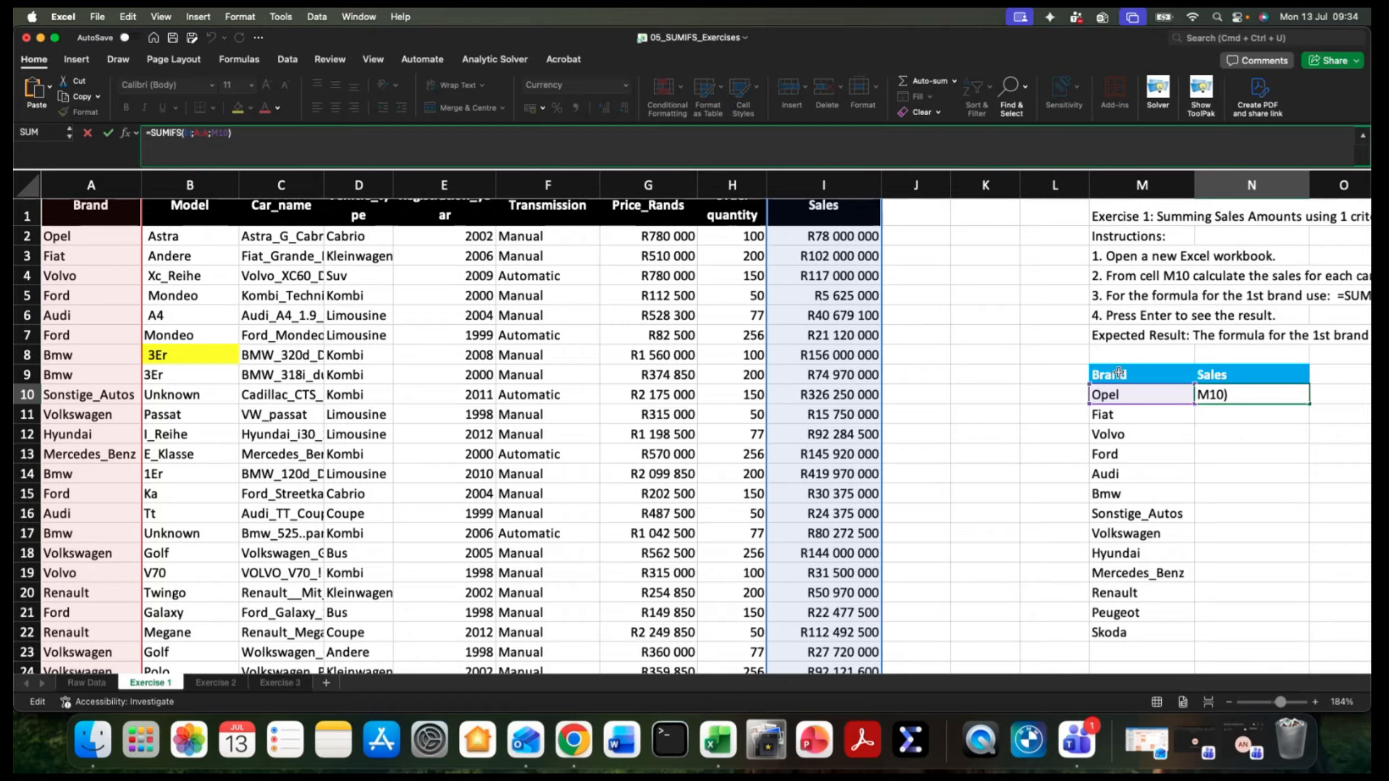
key("Return")
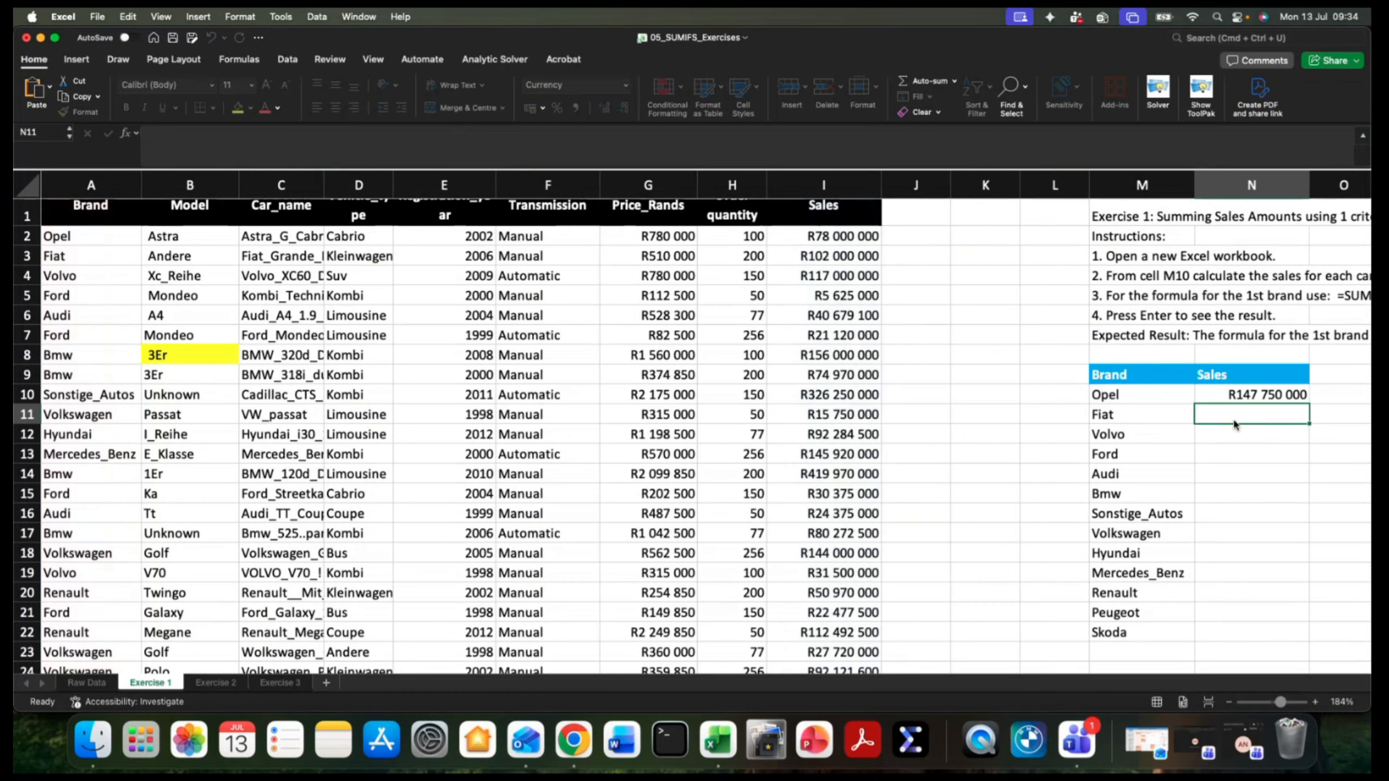
- Fill the Opel sales formula from N10 down to the Skoda row in N22
left_click(1274, 394)
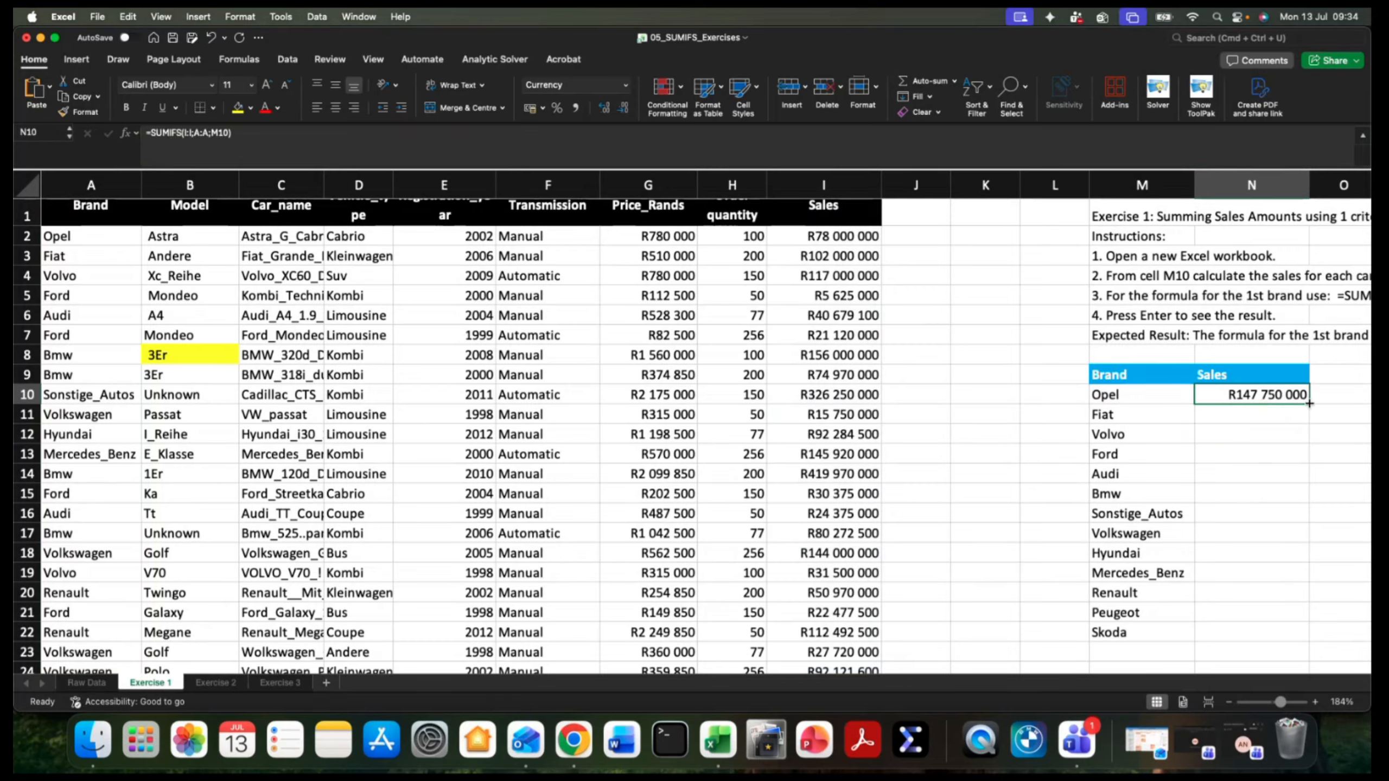
left_click_drag(1308, 403, 1295, 641)
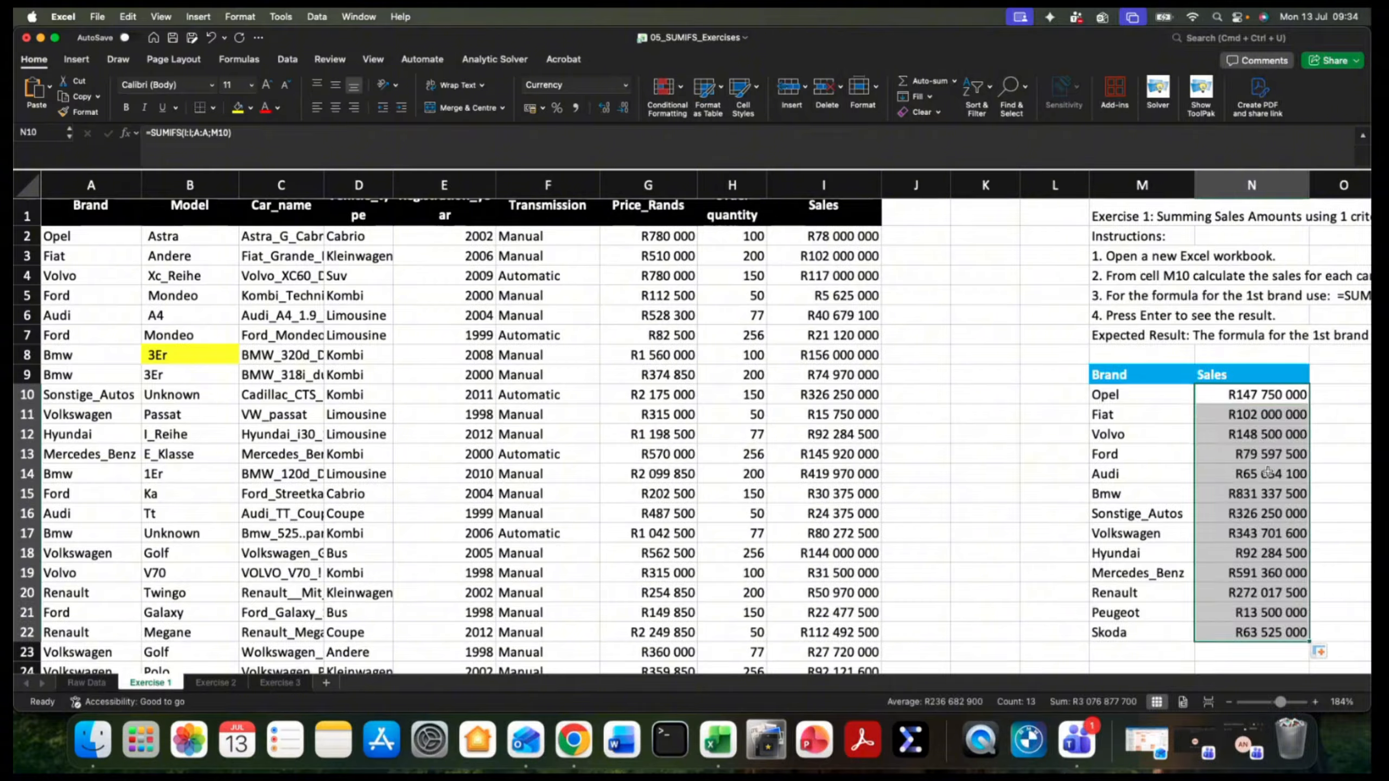
- Inspect the copied SUMIFS formulas in the Bmw and Audi sales cells, checking the ranges and criterion they reference
left_click(1248, 490)
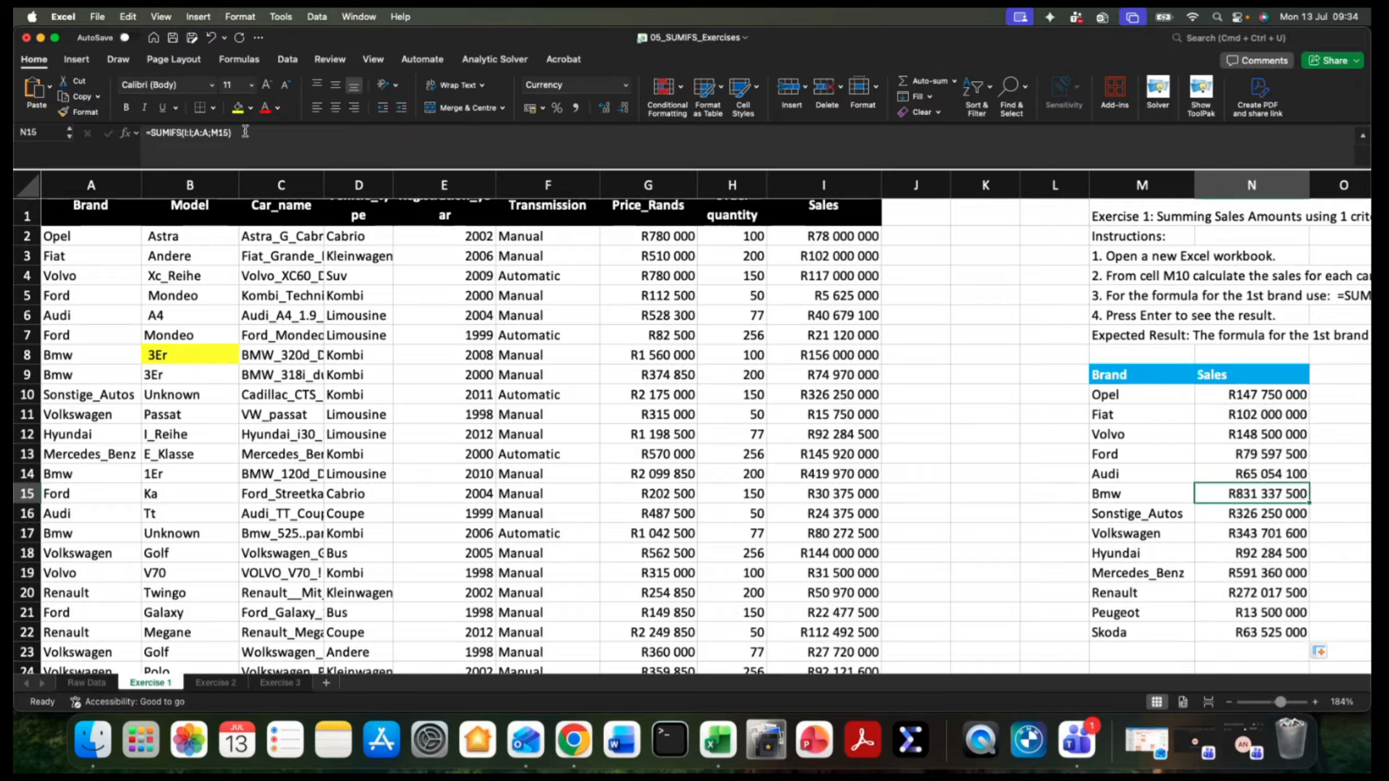
left_click(244, 132)
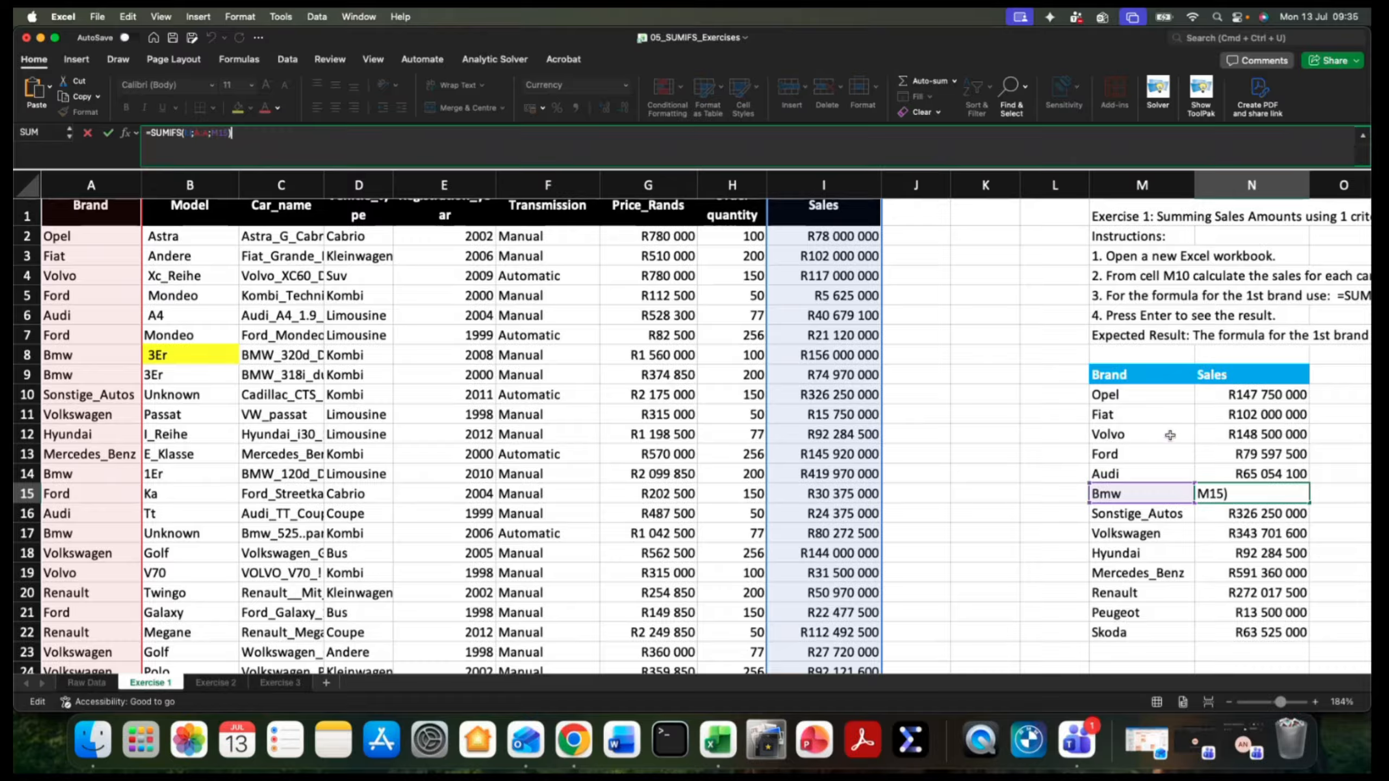
double_click(1255, 472)
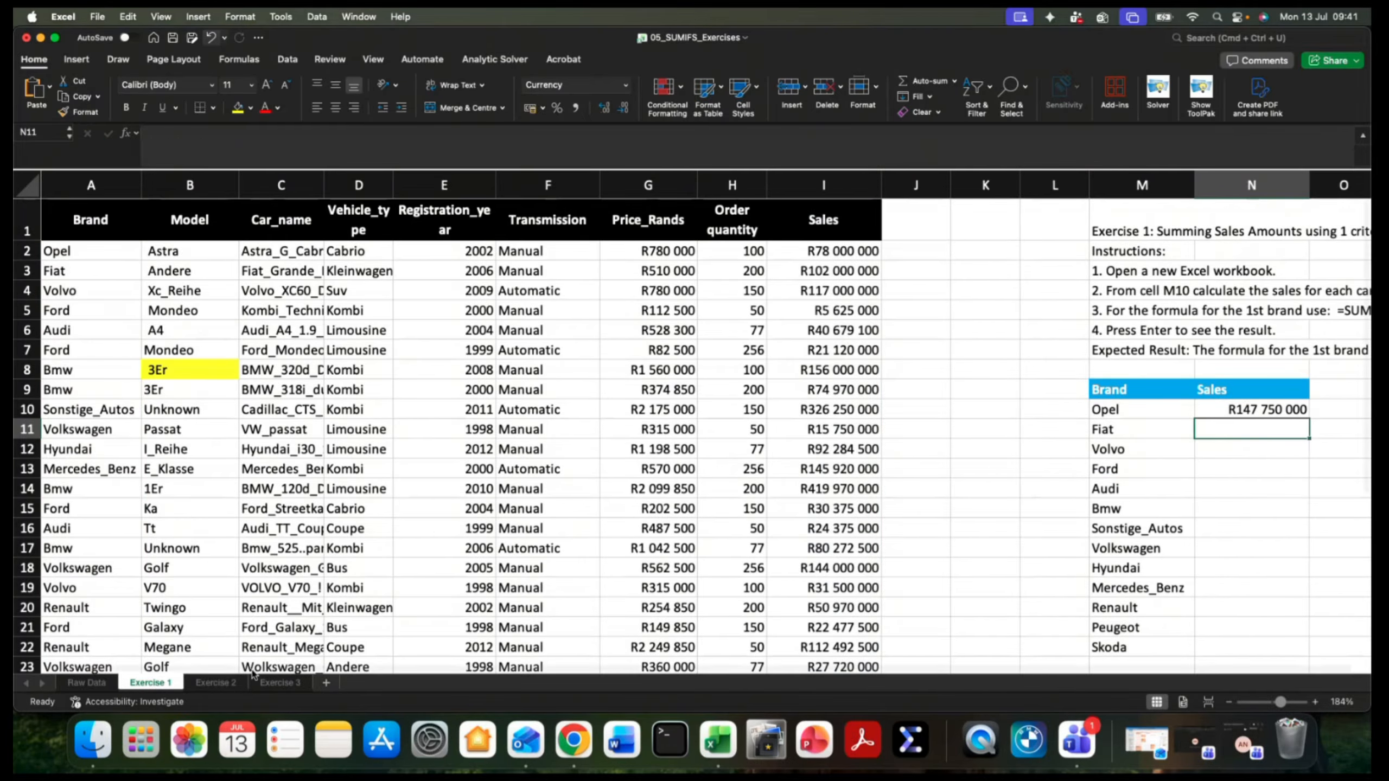
- Open the Exercise 2 sheet and re-enter the closing bracket of the Bmw 1Er SUMIFS formula in O10
left_click(215, 682)
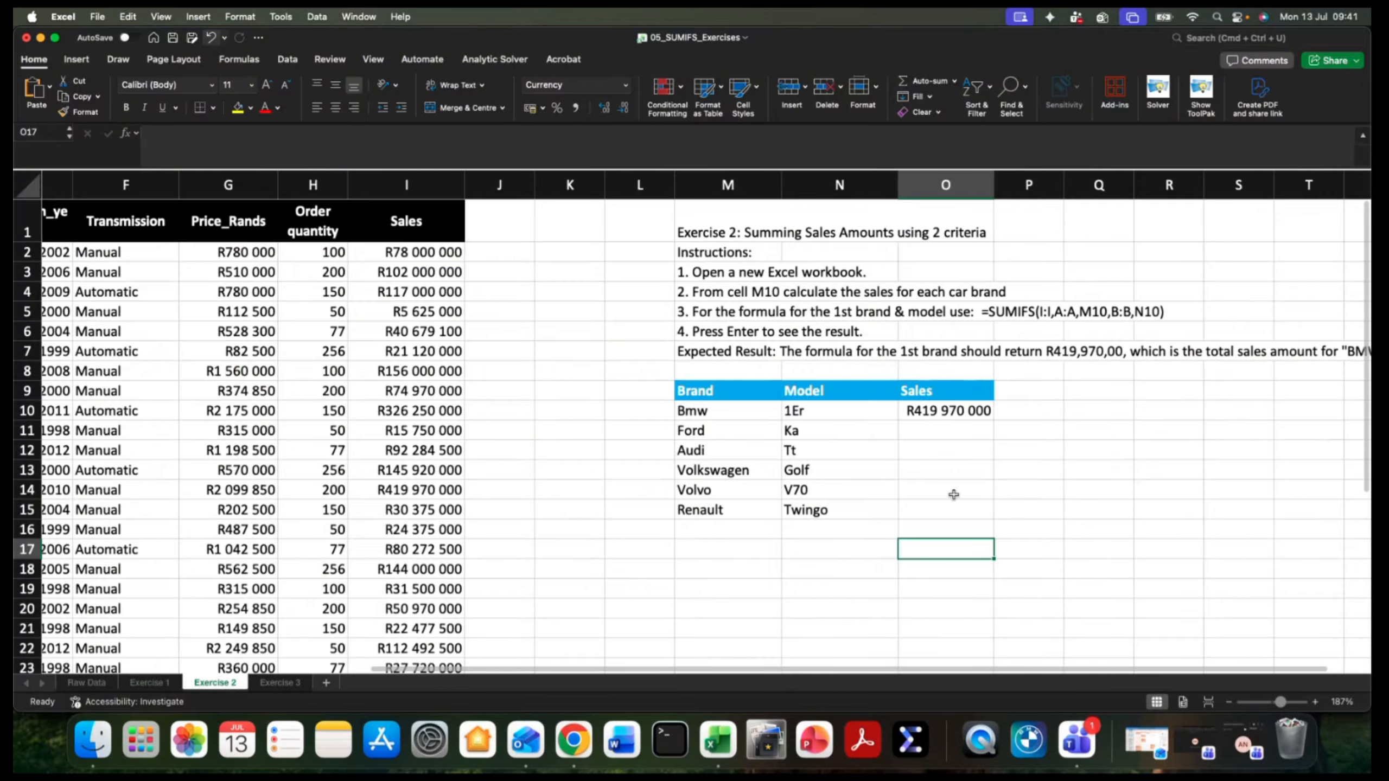
left_click(955, 412)
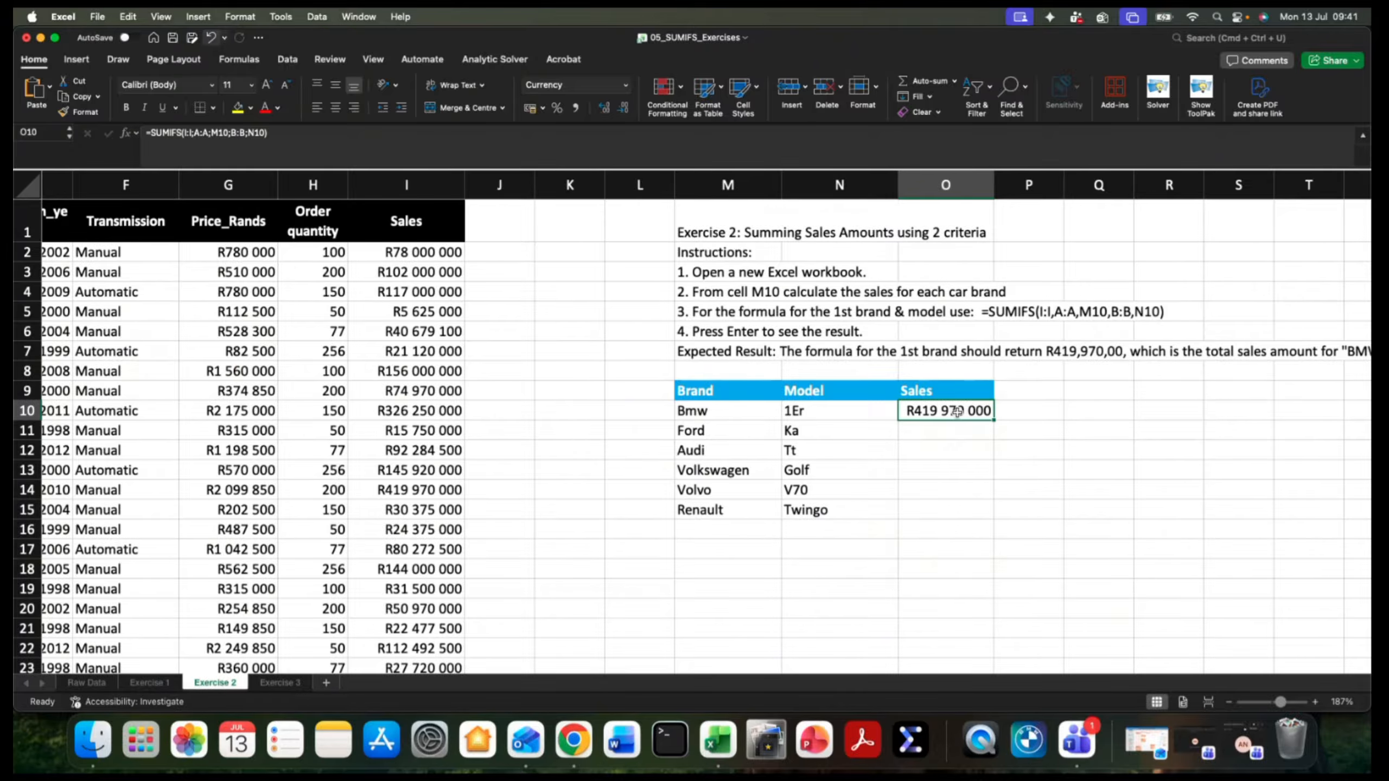
left_click(297, 133)
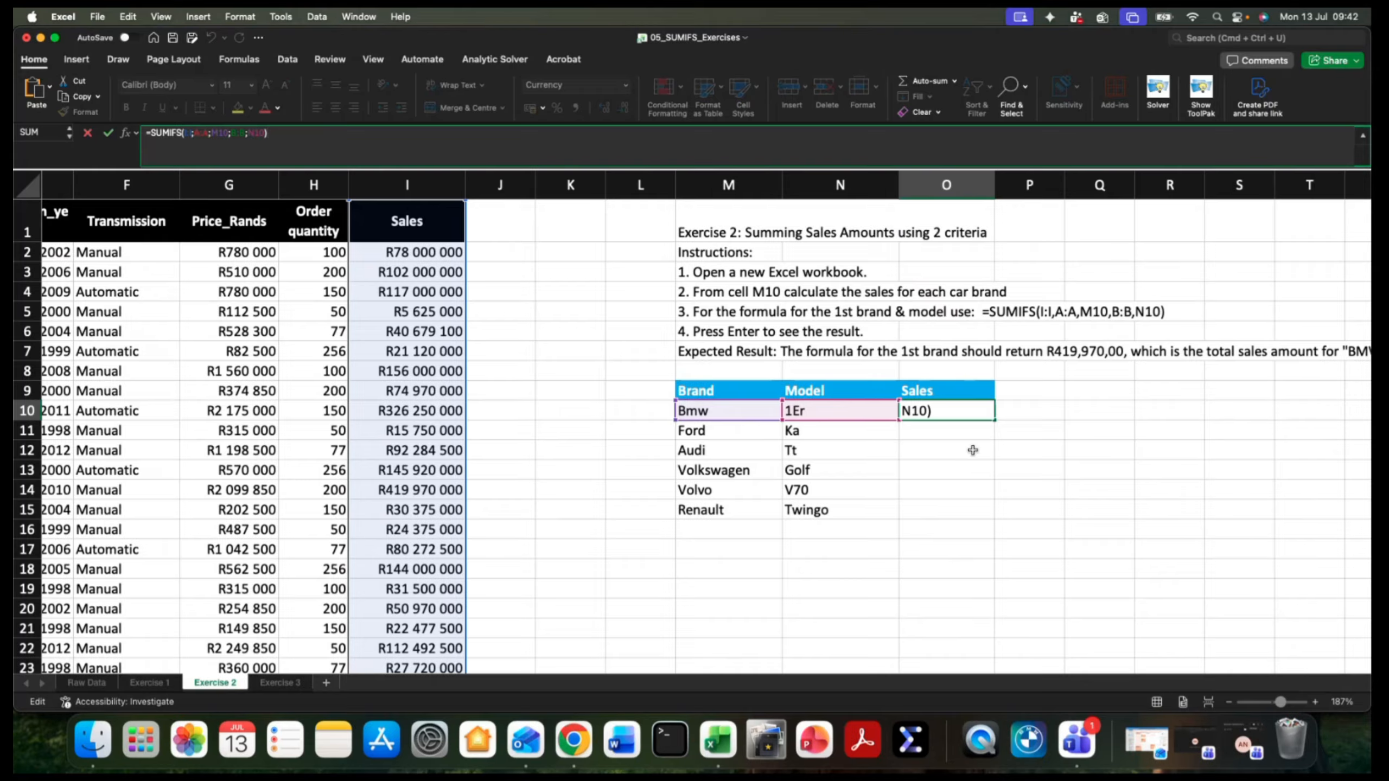
key("BackSpace")
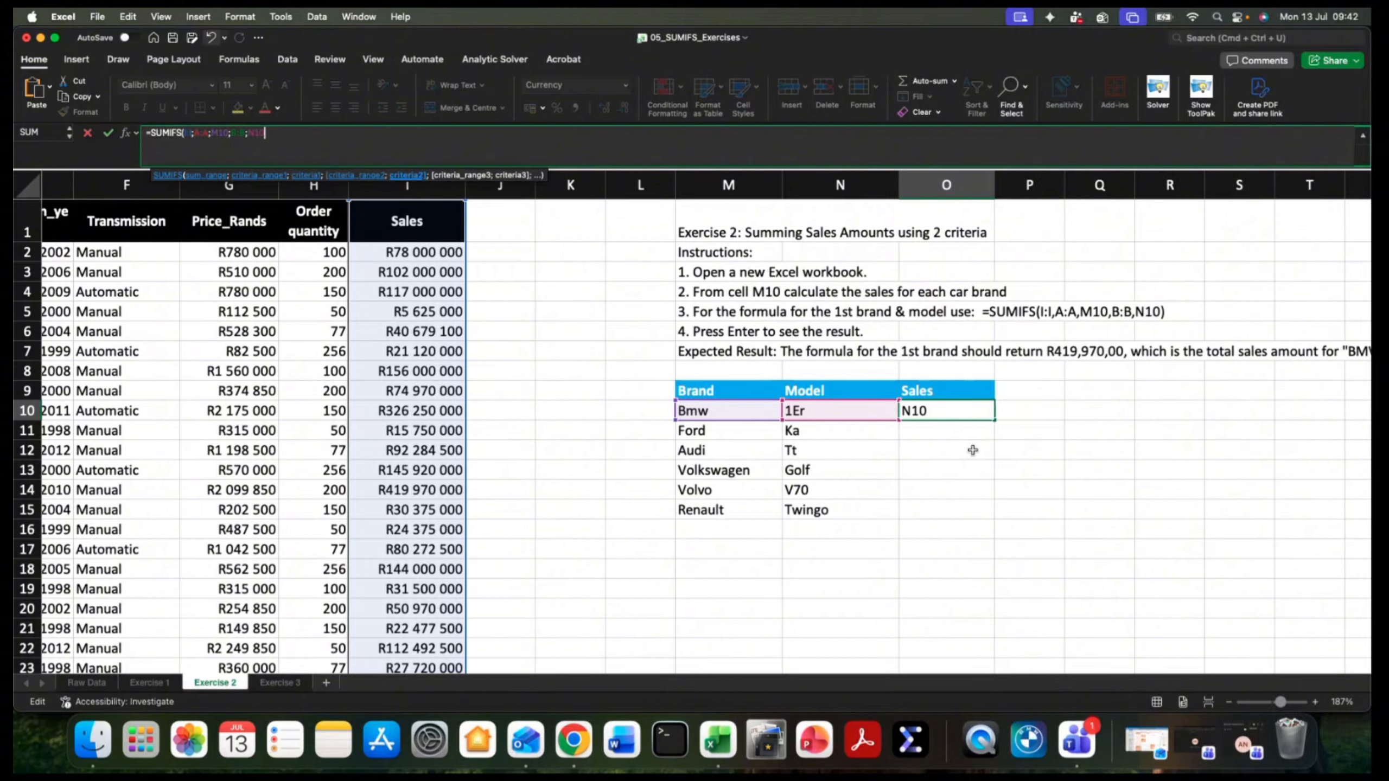
type(")")
key("Return")
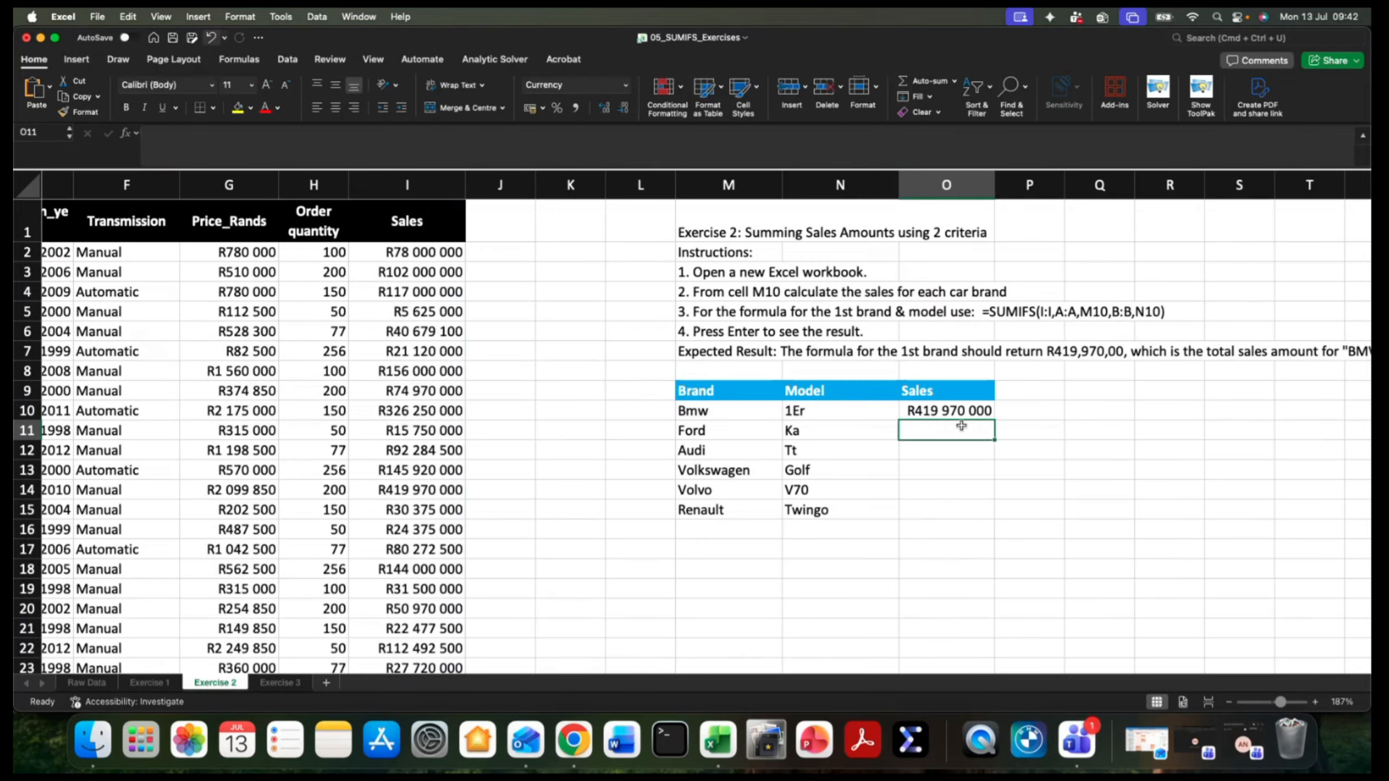
- Strip the Bmw 1Er sales formula in O10 back to =SUMIFS(I:I, keeping only the sum range
left_click(957, 415)
left_click(315, 142)
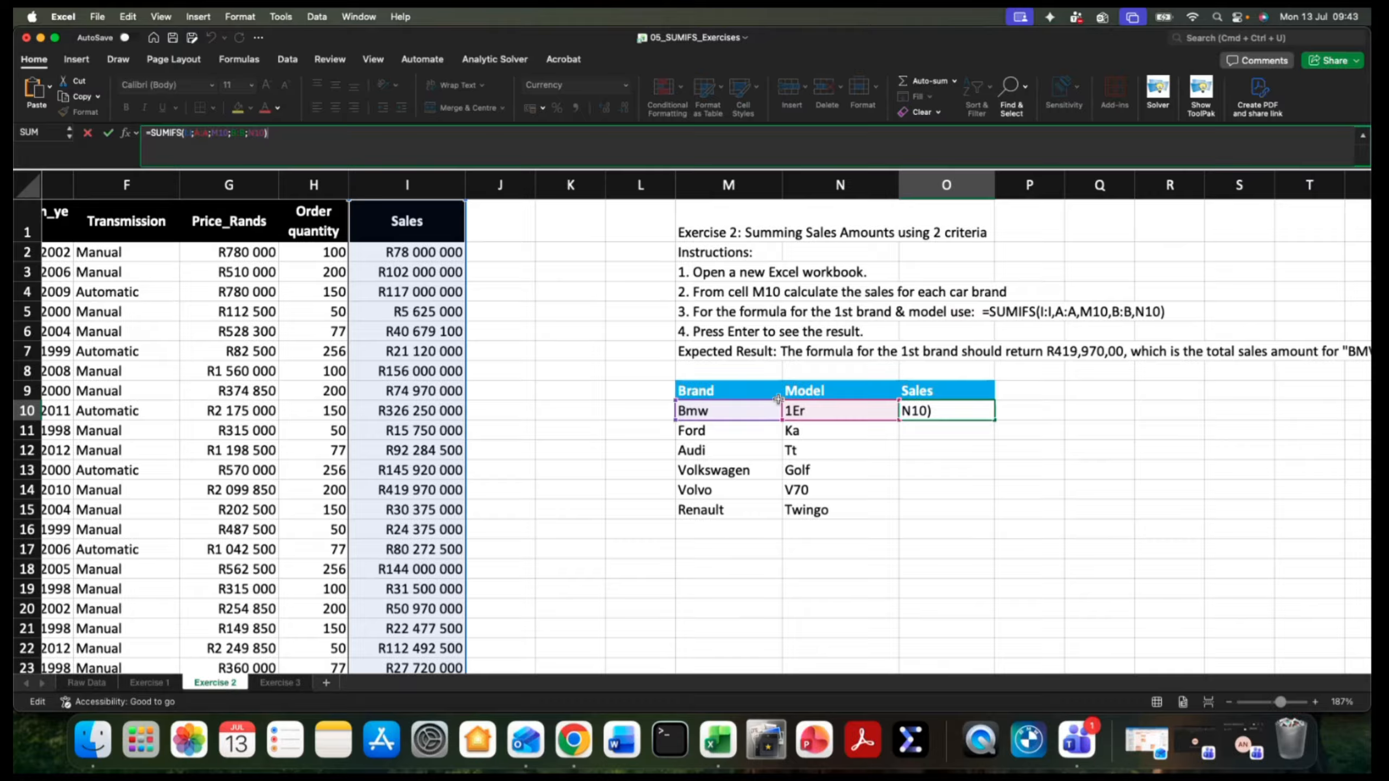
key("BackSpace")
key("BackSpace")
key("BackSpace")
key("BackSpace")
key("BackSpace")
key("BackSpace")
key("BackSpace")
key("BackSpace")
key("BackSpace")
key("BackSpace")
key("BackSpace")
key("BackSpace")
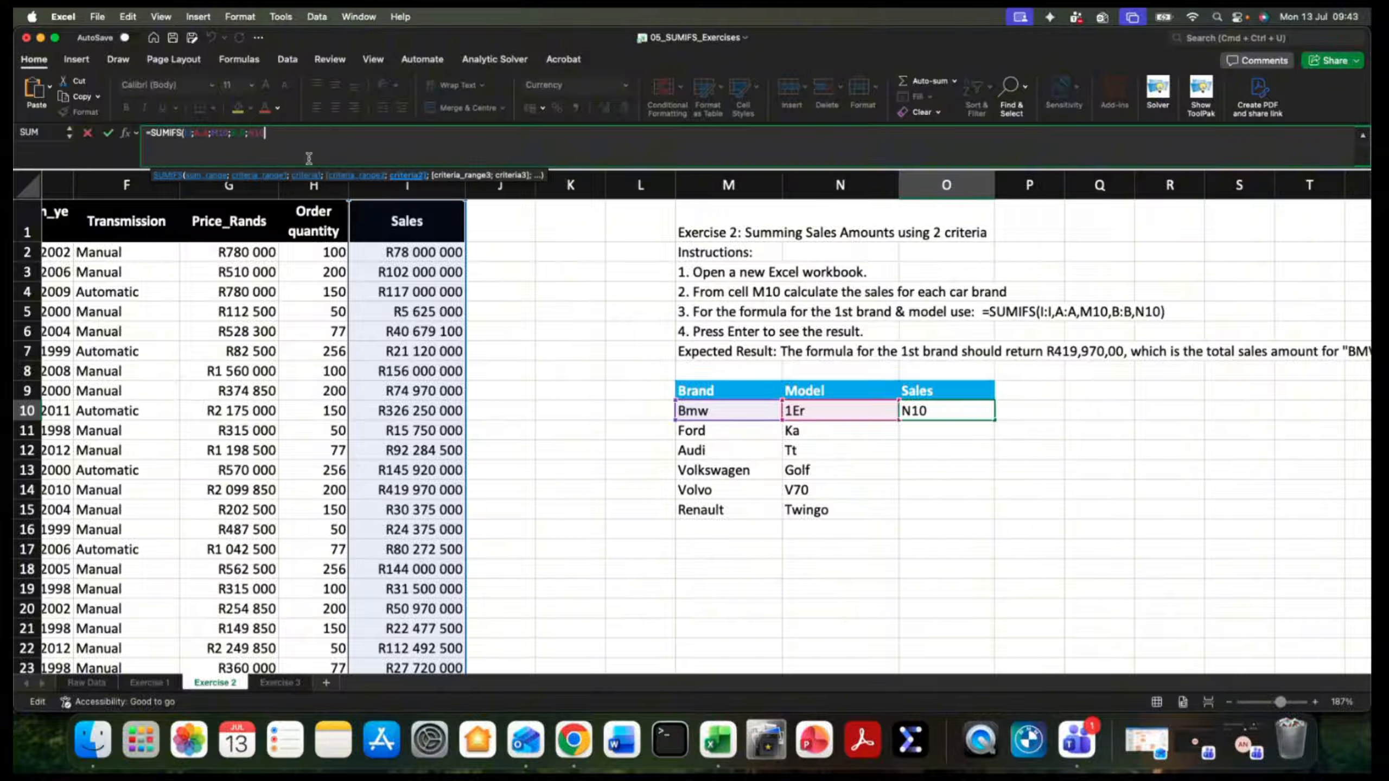
key("BackSpace")
key("BackSpace")
key("BackSpace")
key("BackSpace")
key("BackSpace")
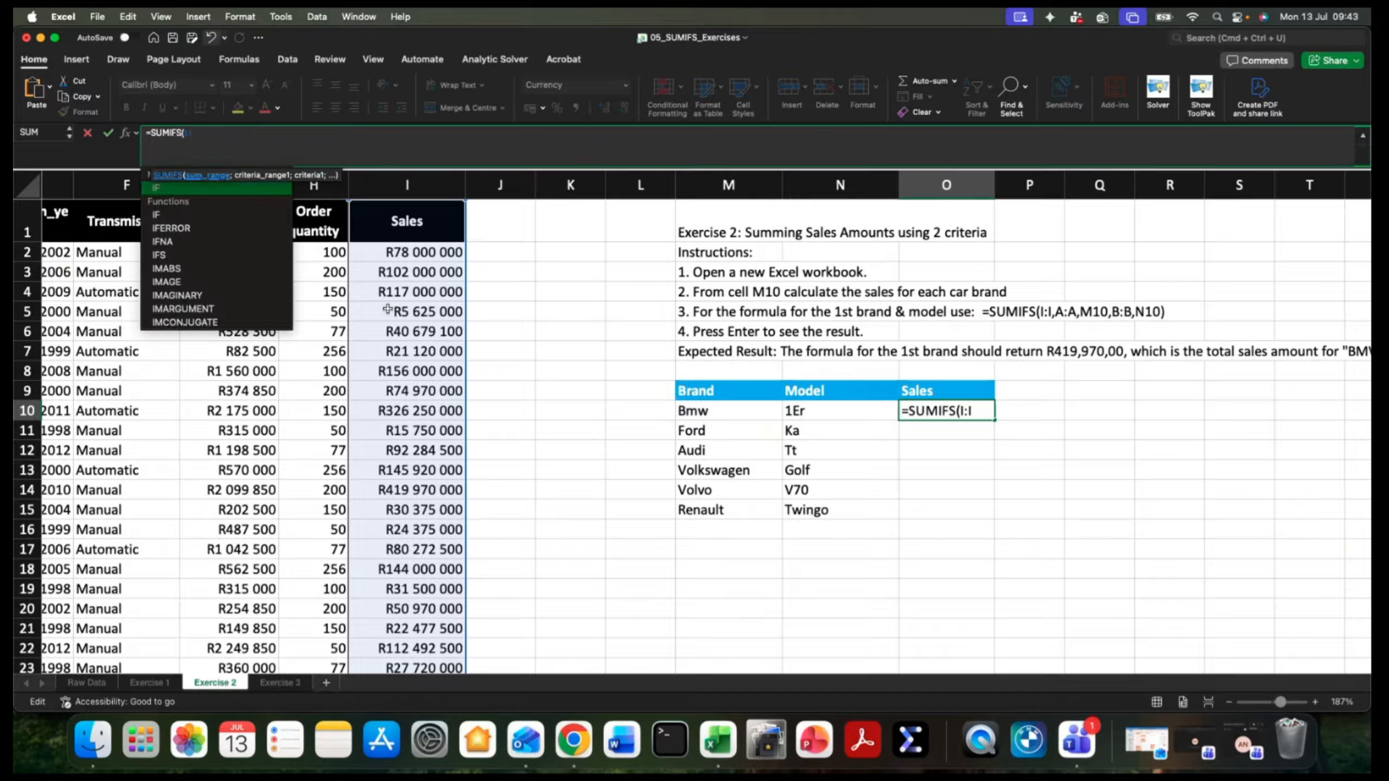
- Add the Brand column A:A as the first criteria range and the Bmw cell M10 as its criterion in the O10 formula
type(";")
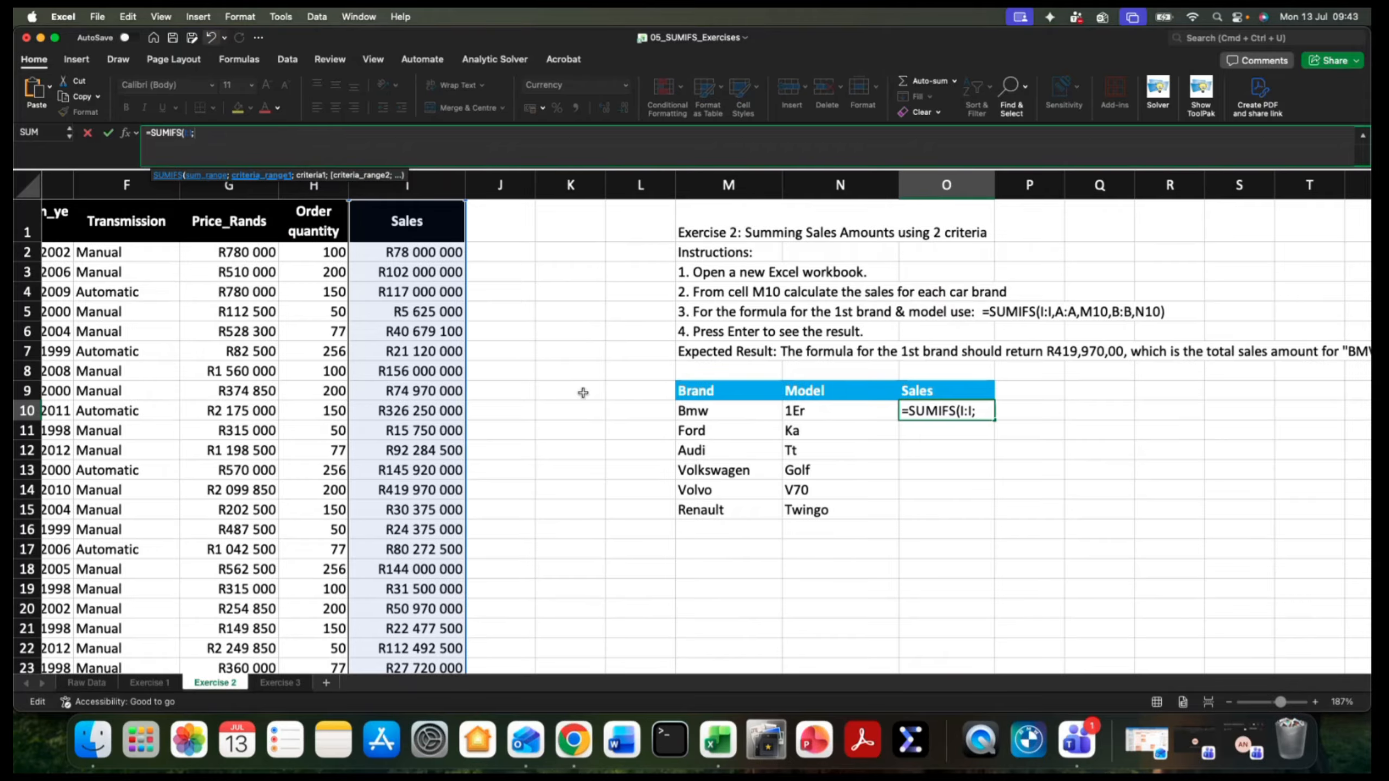
scroll(455, 484, "left", 6)
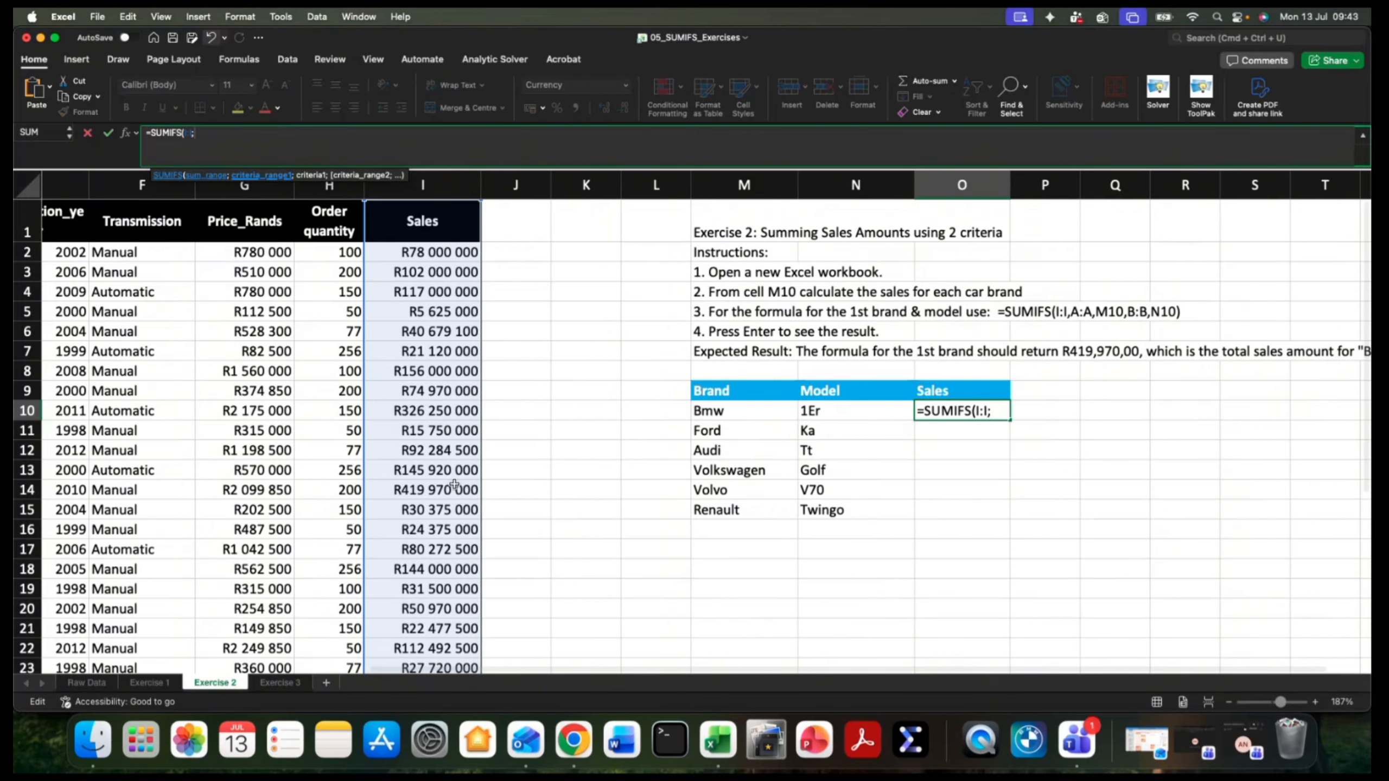
scroll(471, 487, "left", 3)
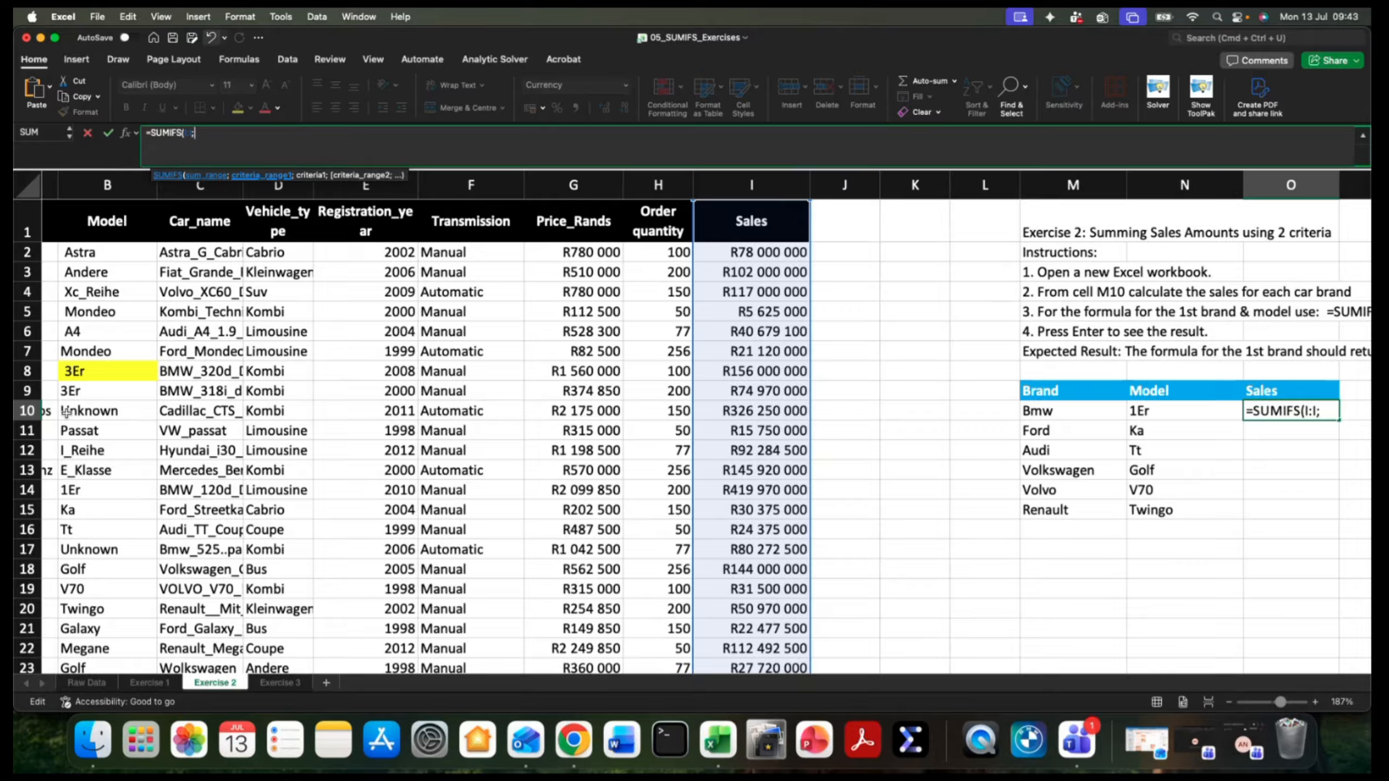
scroll(91, 270, "left", 2)
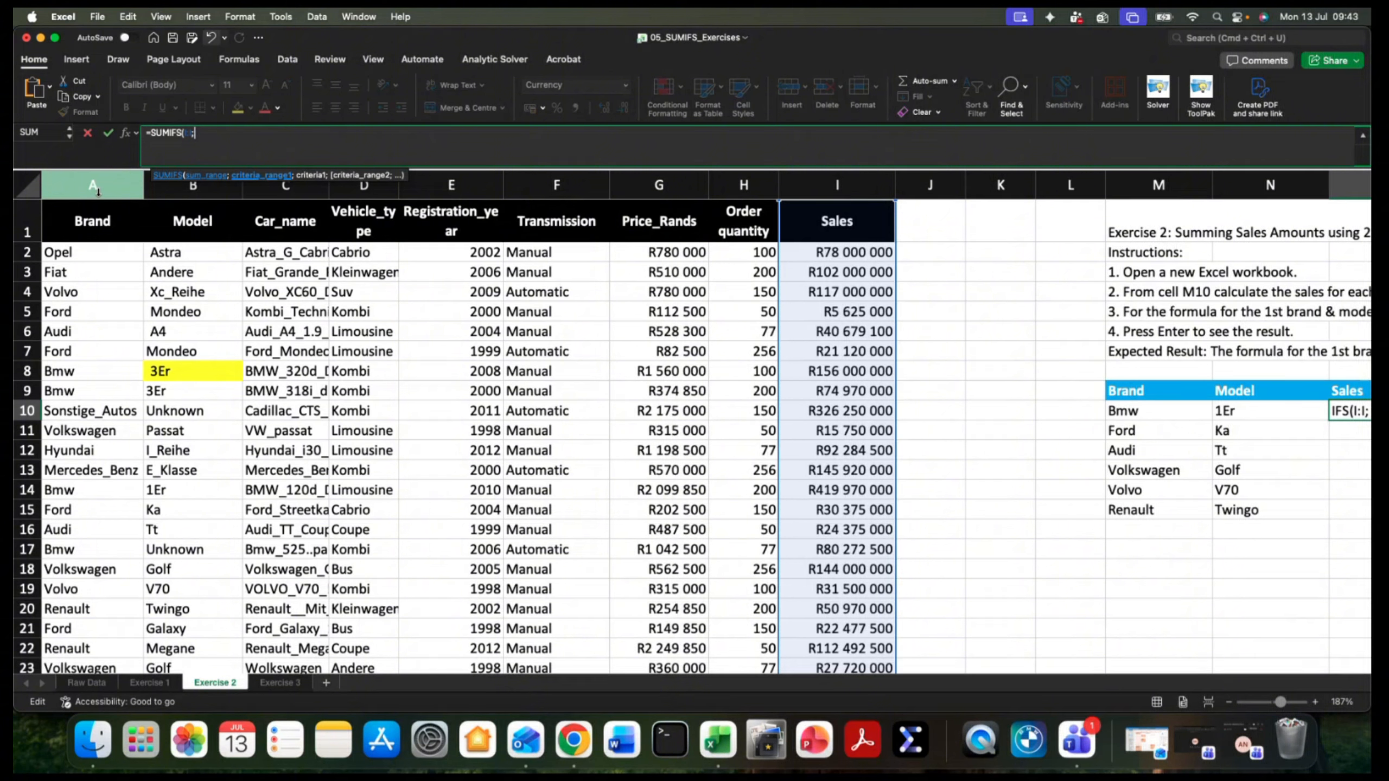
left_click(94, 186)
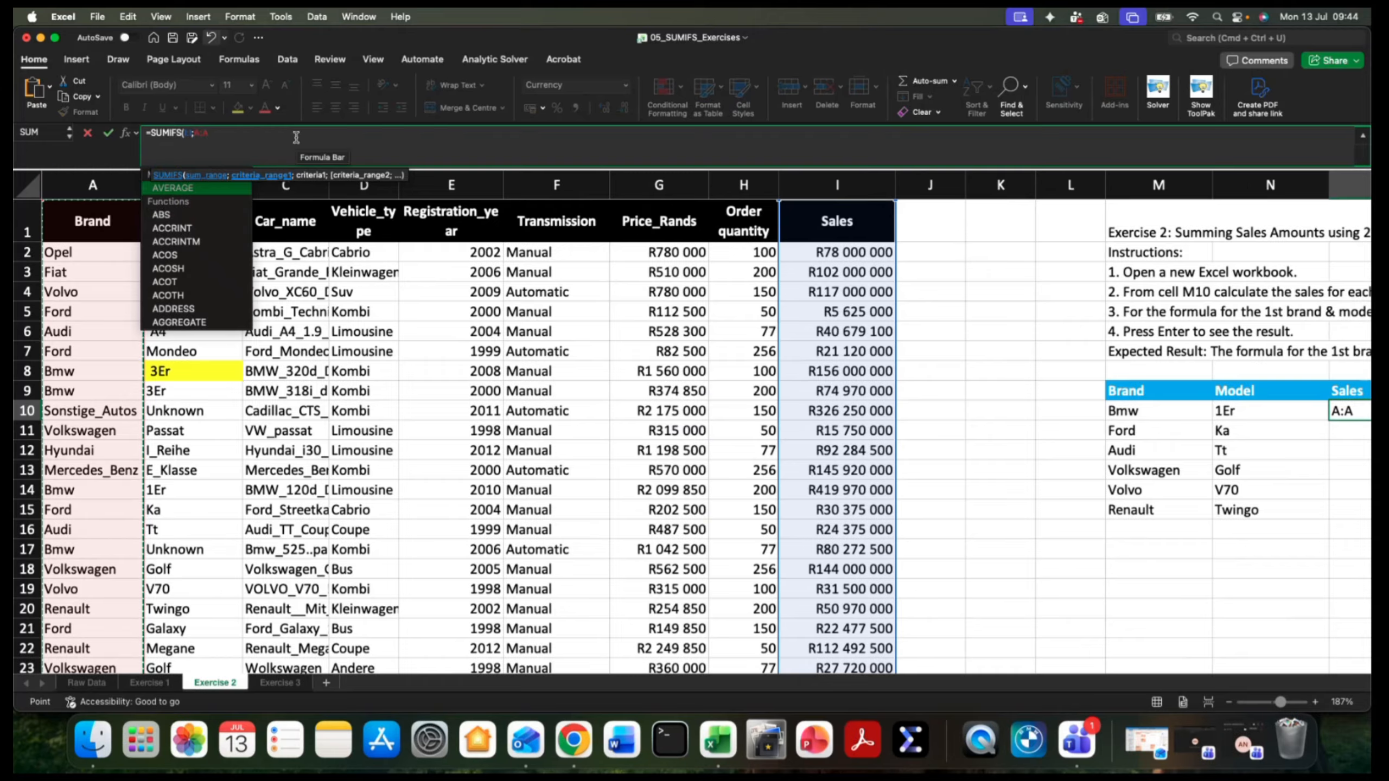
type(";")
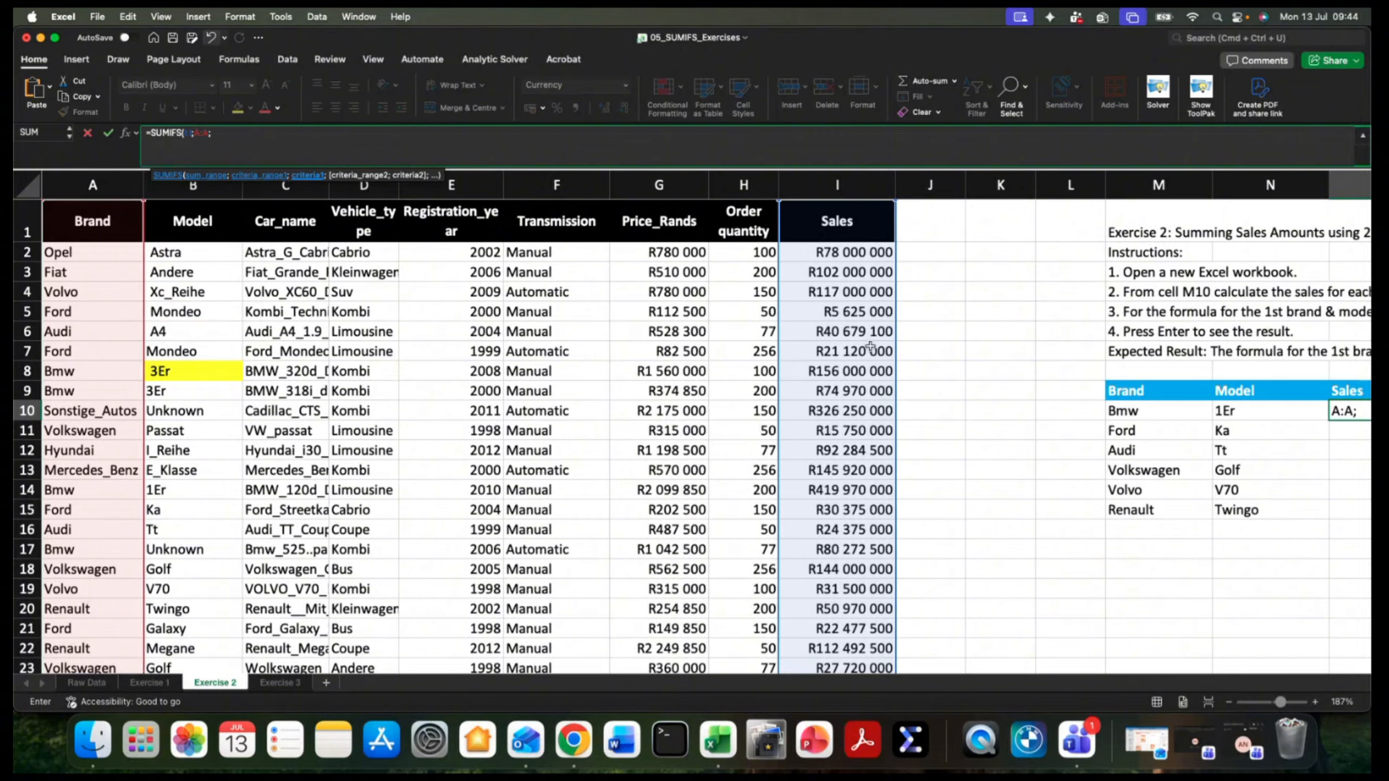
left_click(1143, 414)
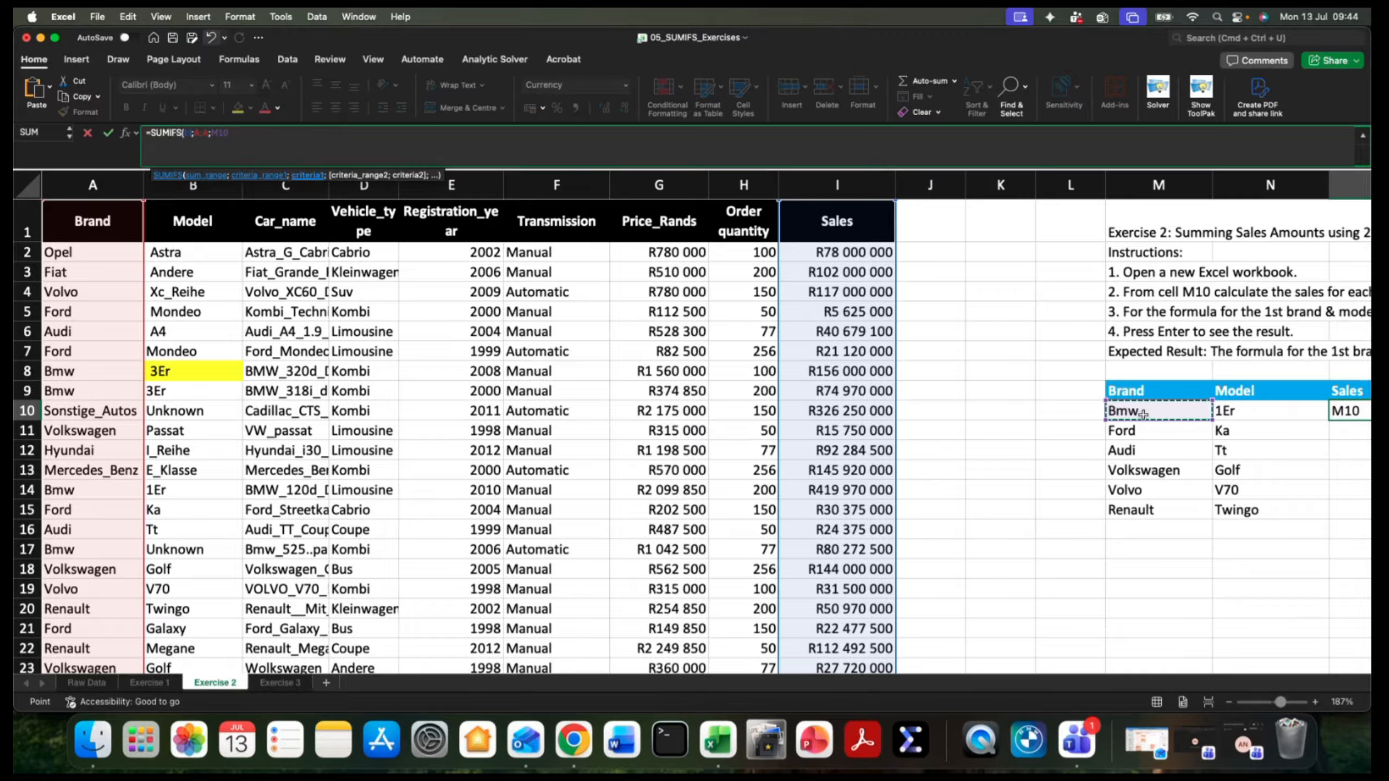
type(";")
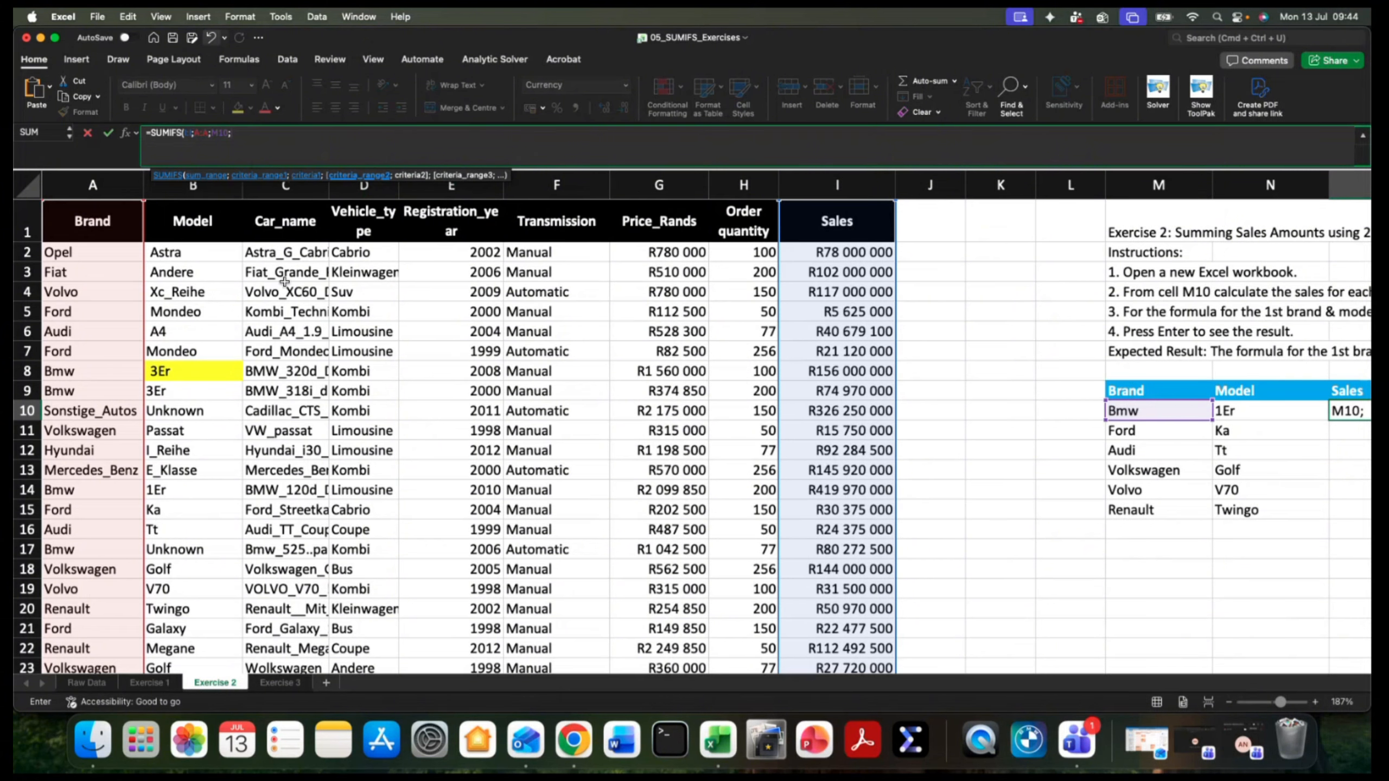
- Complete the O10 formula with the Model column B:B as second criteria range and N10 as its criterion
left_click(189, 196)
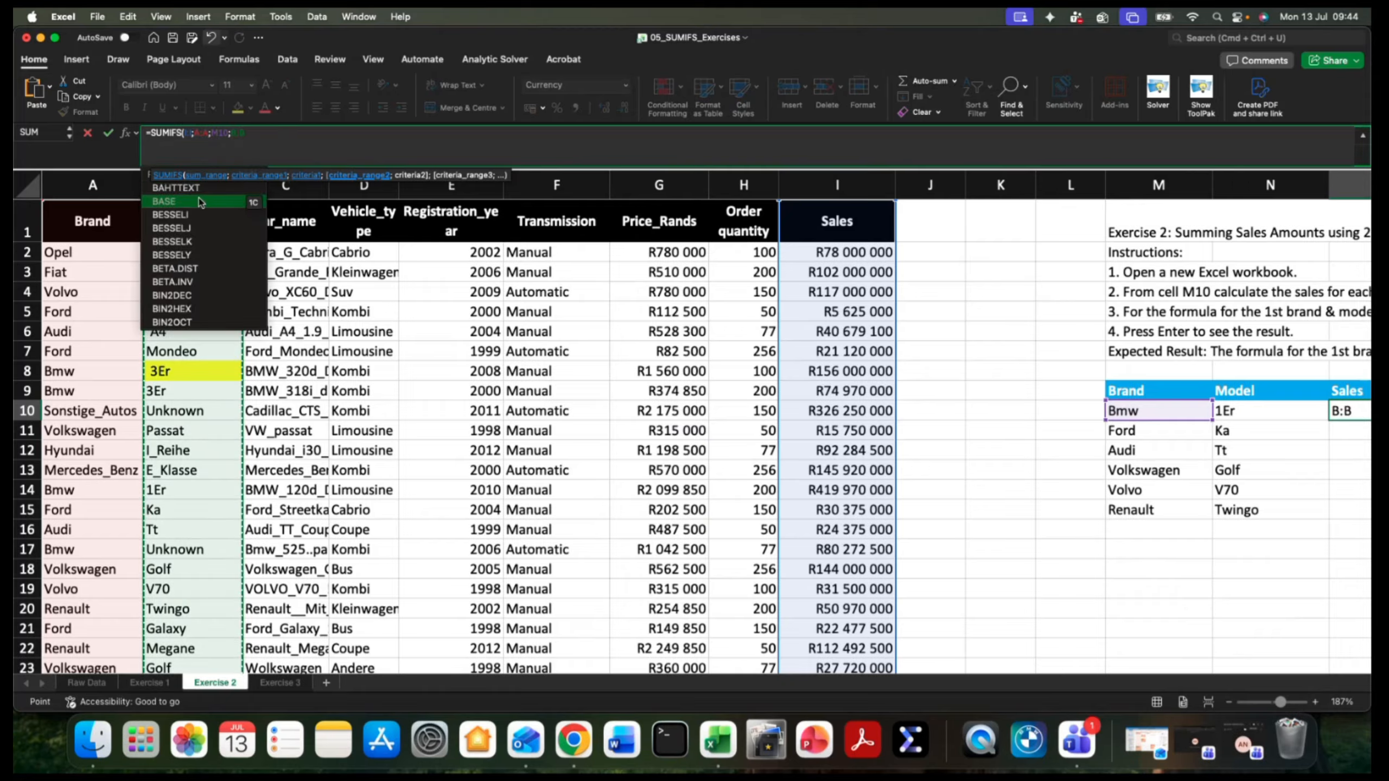
type(";")
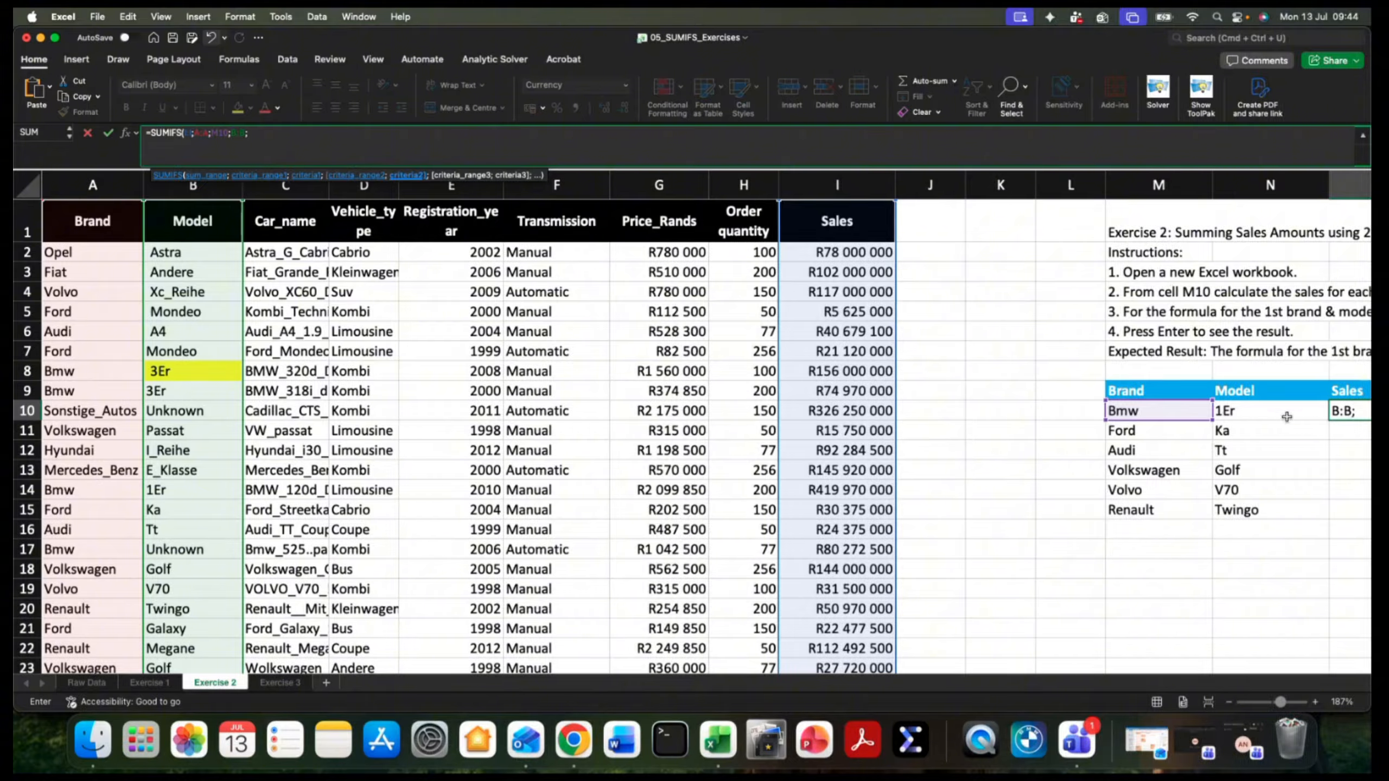
left_click(1242, 413)
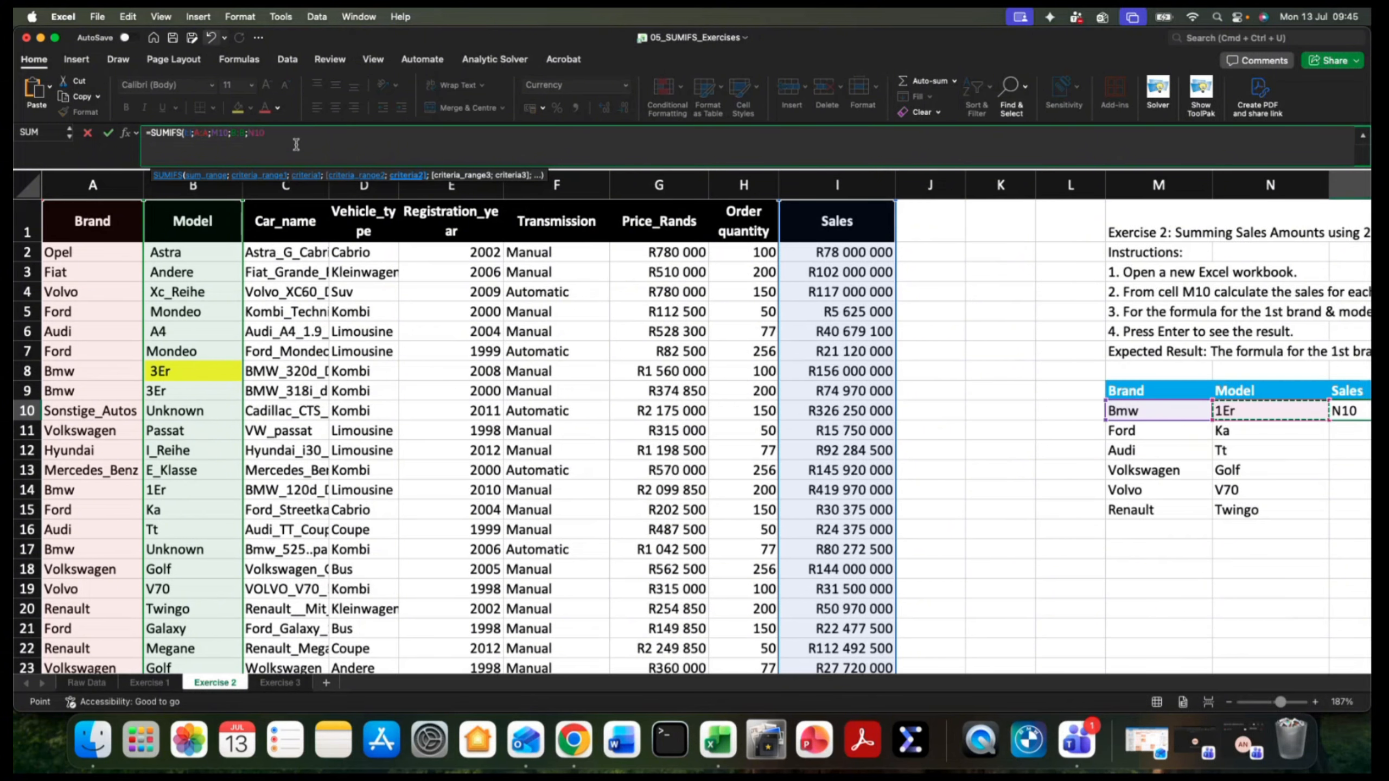
type(")")
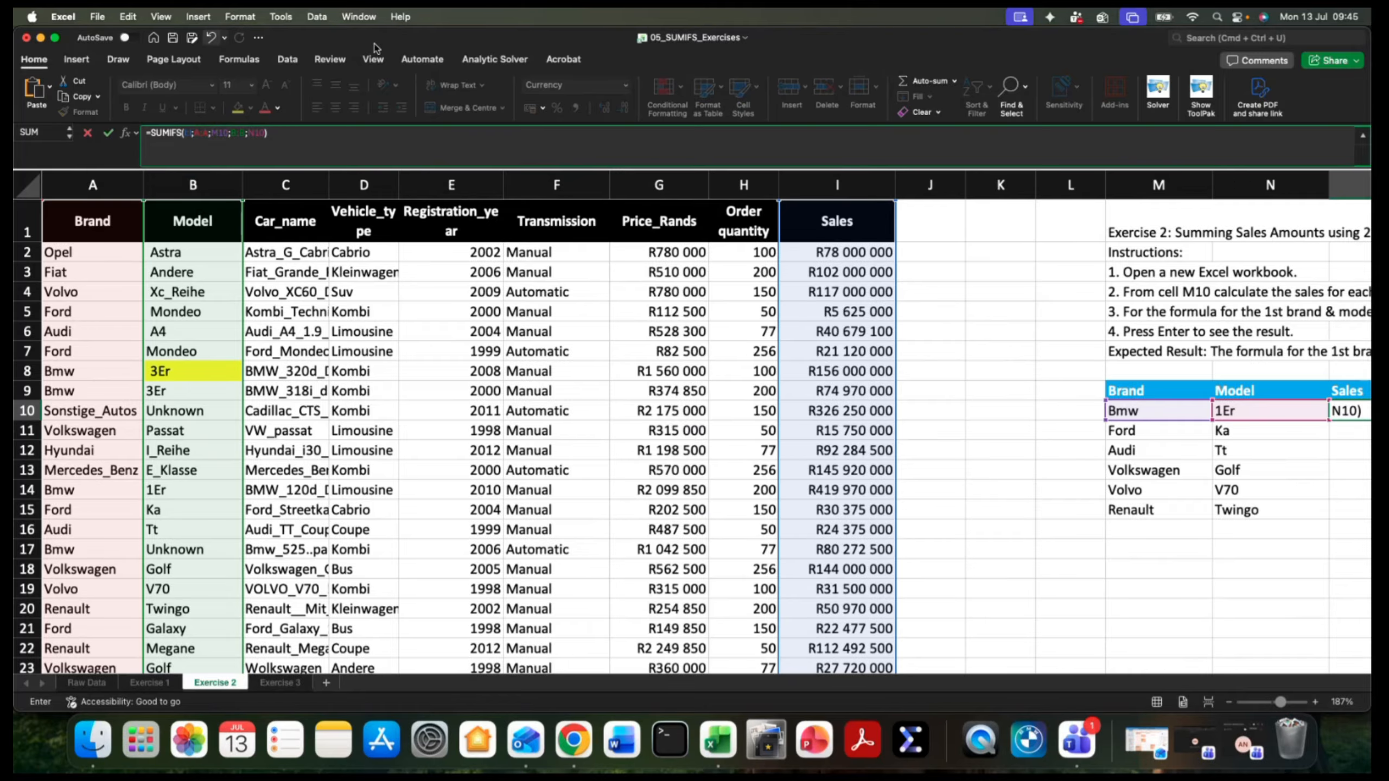
key("Return")
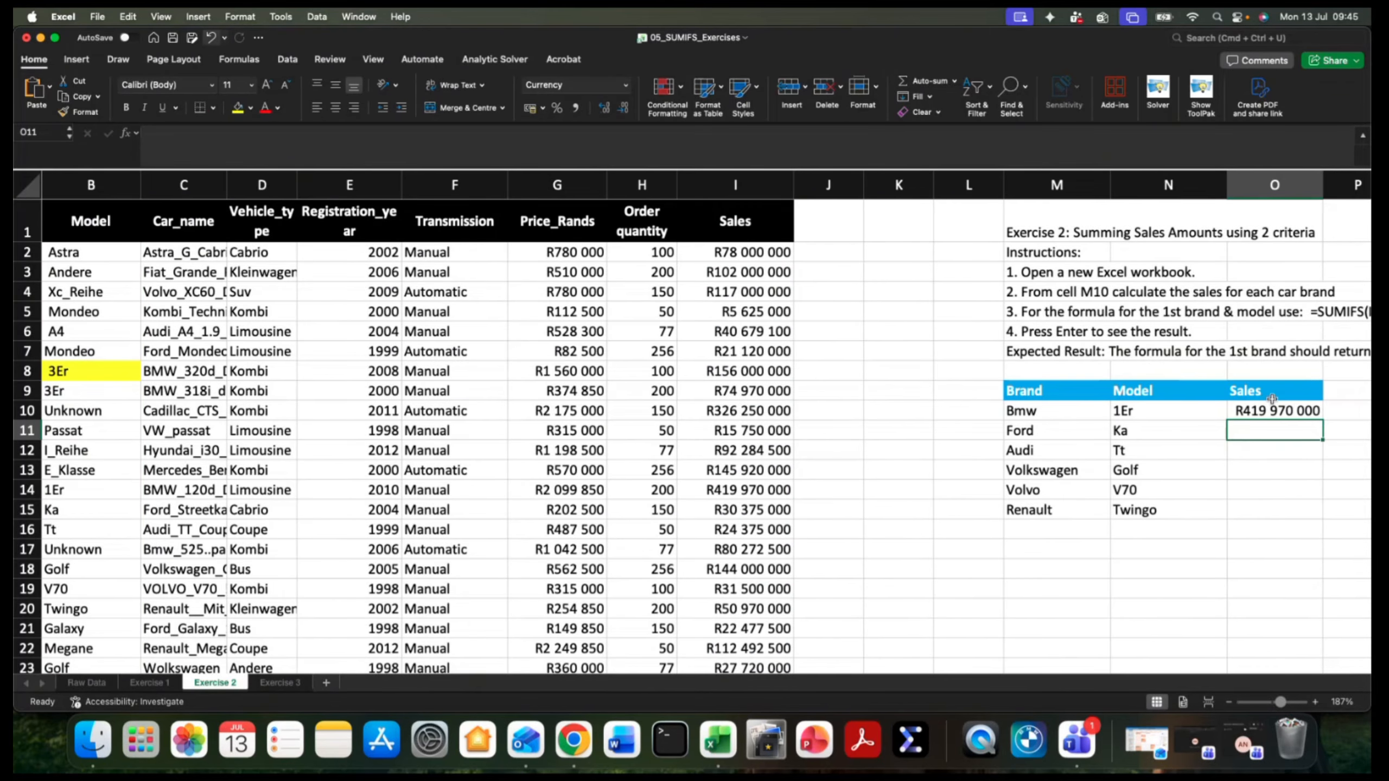
- Fill the two-criteria sales formula from O10 down to the Renault Twingo row in O15
left_click(1282, 410)
left_click_drag(1322, 419, 1321, 512)
left_click(1291, 413)
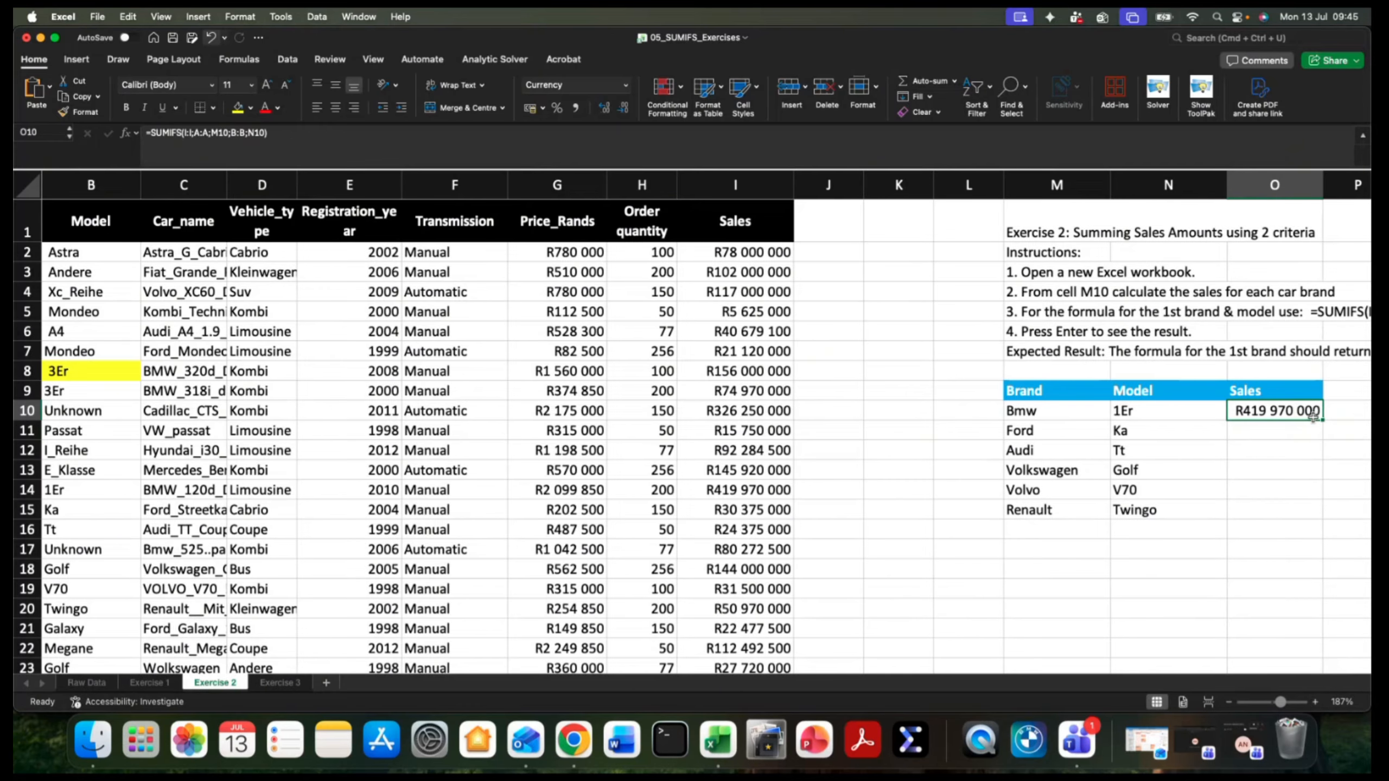
left_click_drag(1313, 416, 1317, 521)
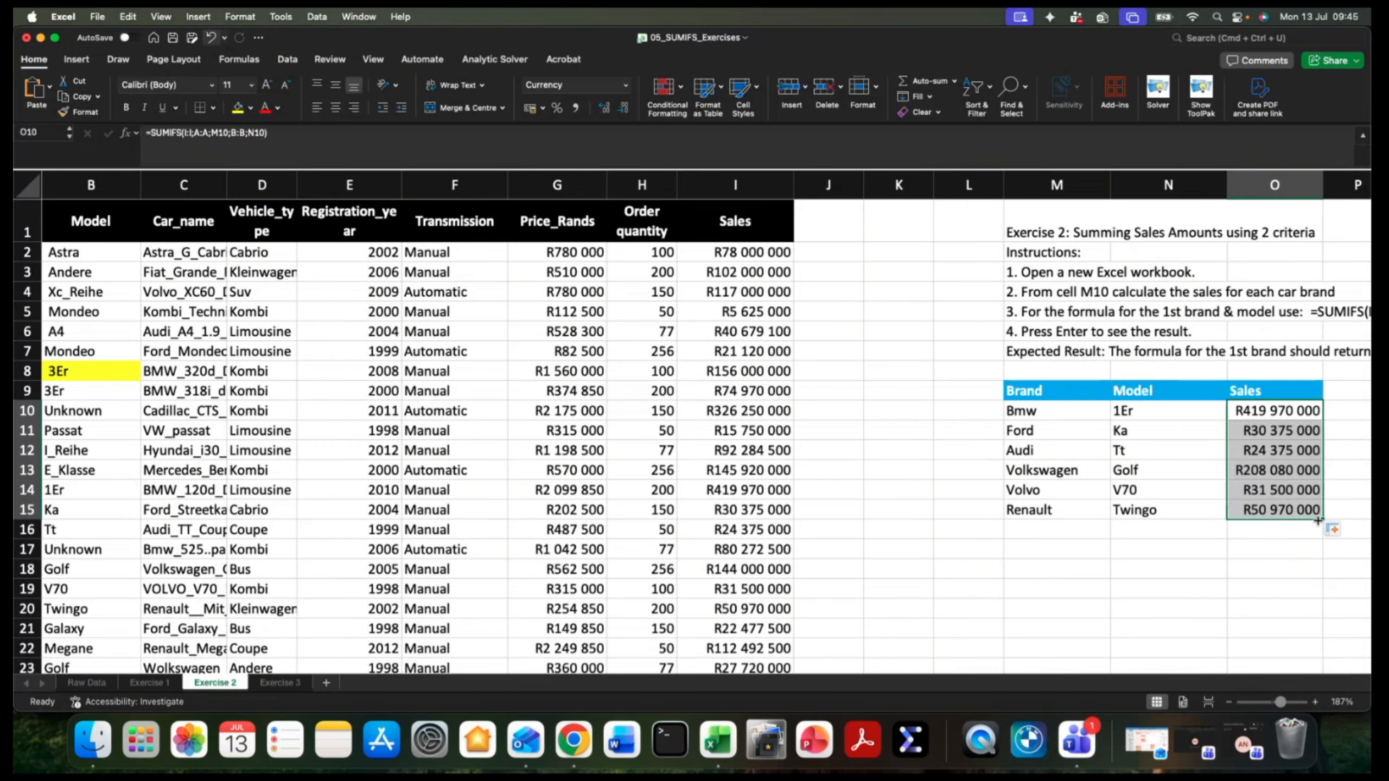